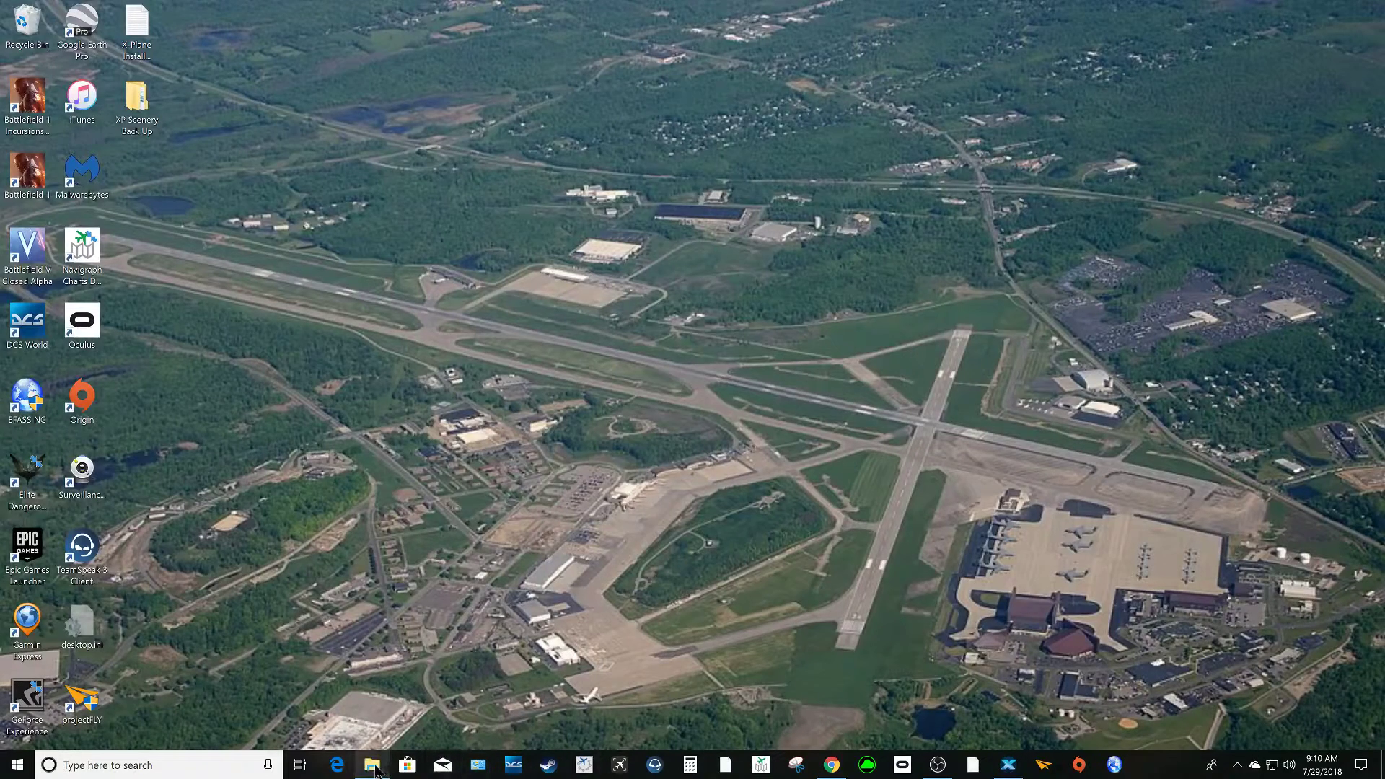
# Open File Explorer on the ReShade downloads and select the ReShade 3.3.2 zip and setup program
pyautogui.click(373, 766)
pyautogui.click(395, 284)
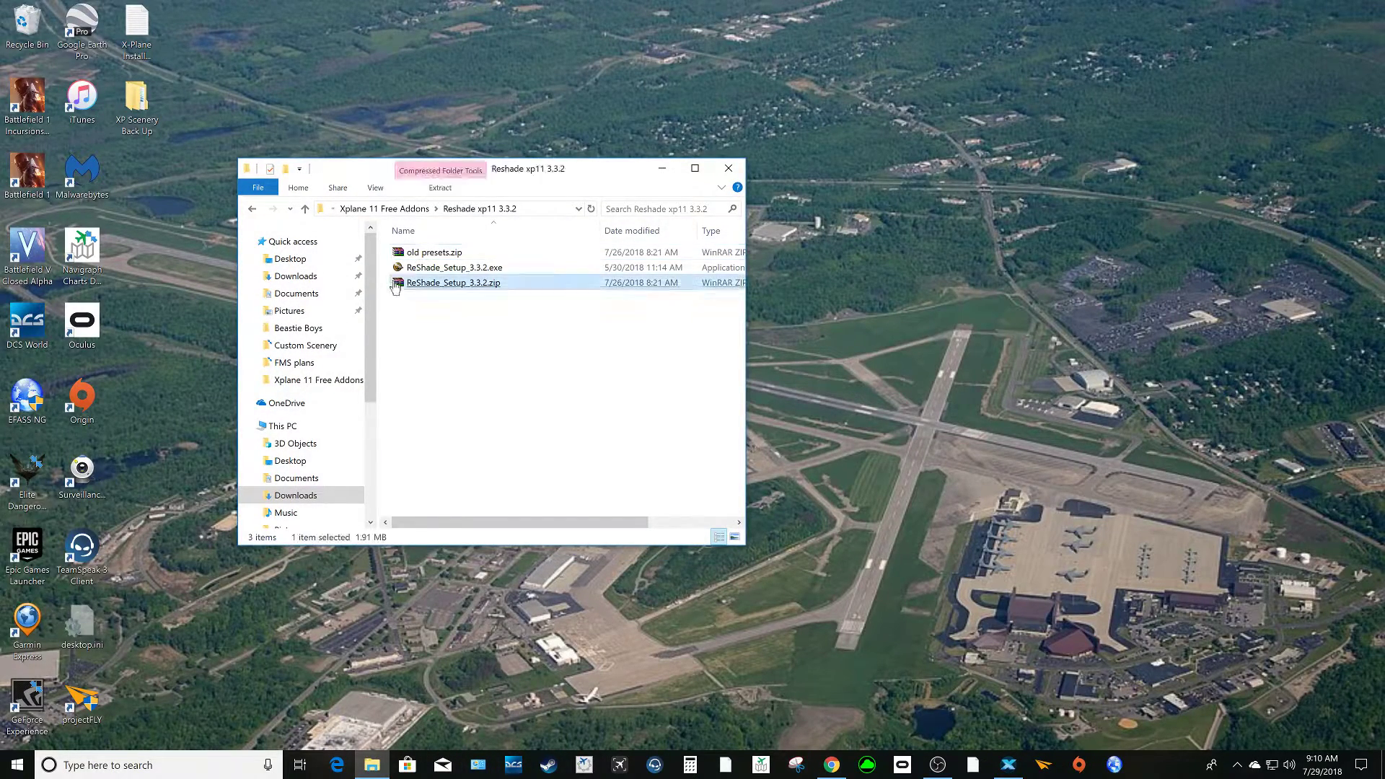
pyautogui.click(490, 276)
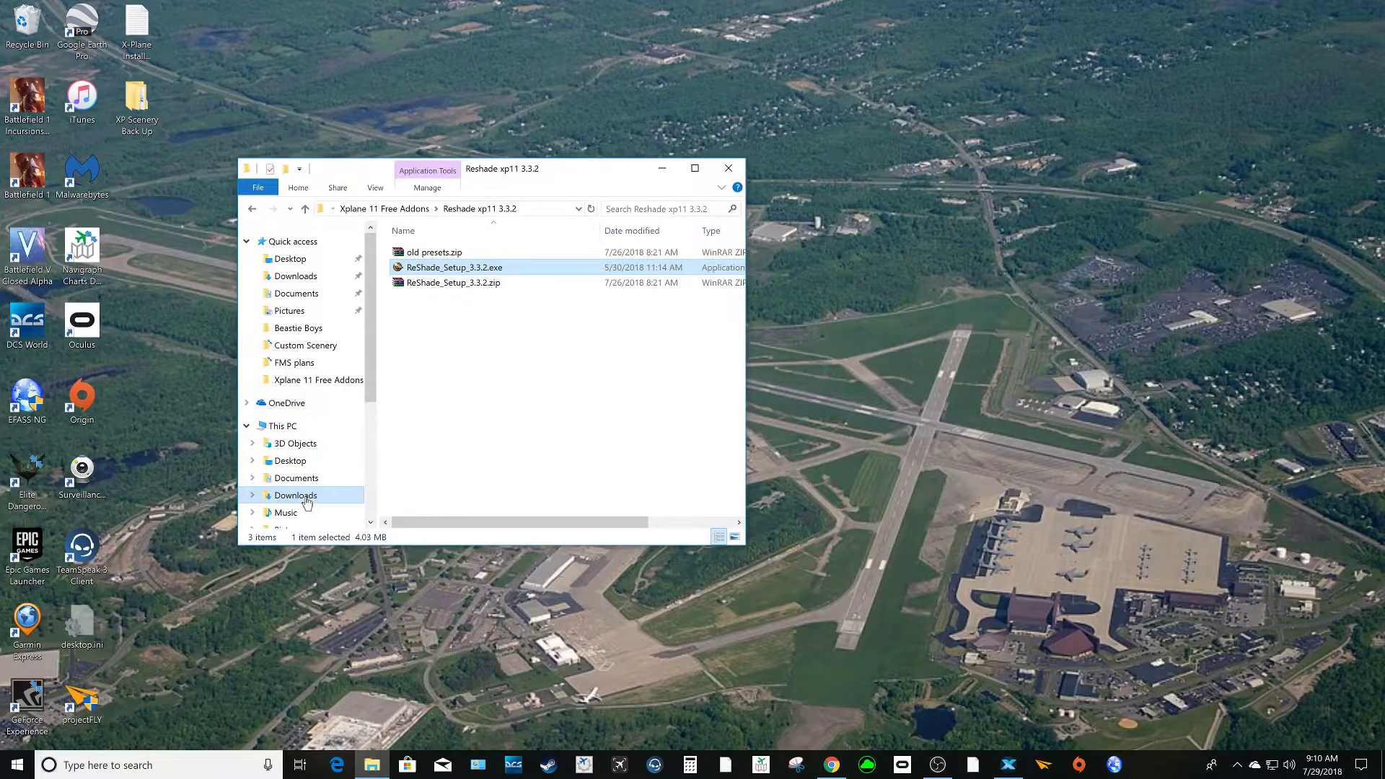
# Go up to Xplane 11 Free Addons, enter ReShade Update 3.4.0, and select ReShade_Setup_3.4.0.exe
pyautogui.click(402, 209)
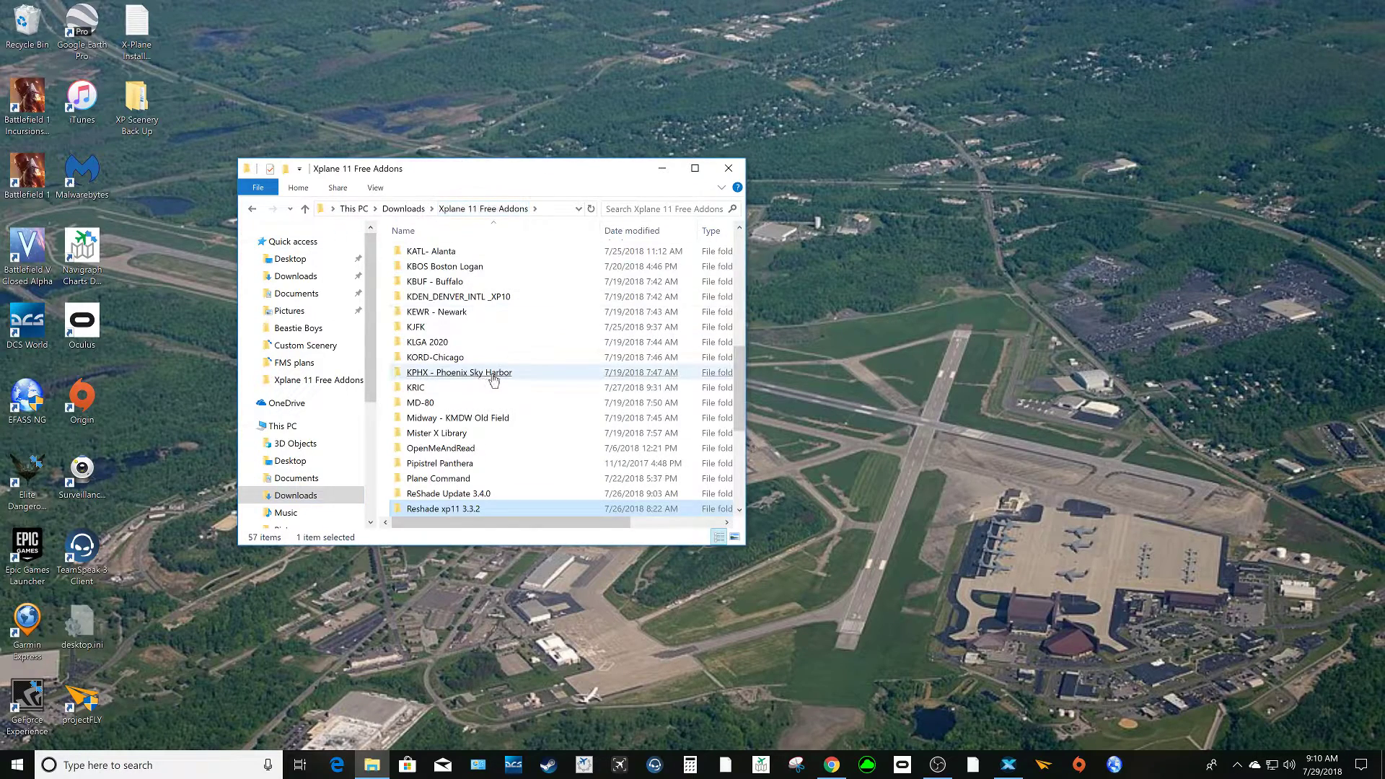
pyautogui.scroll(-1, 492, 379)
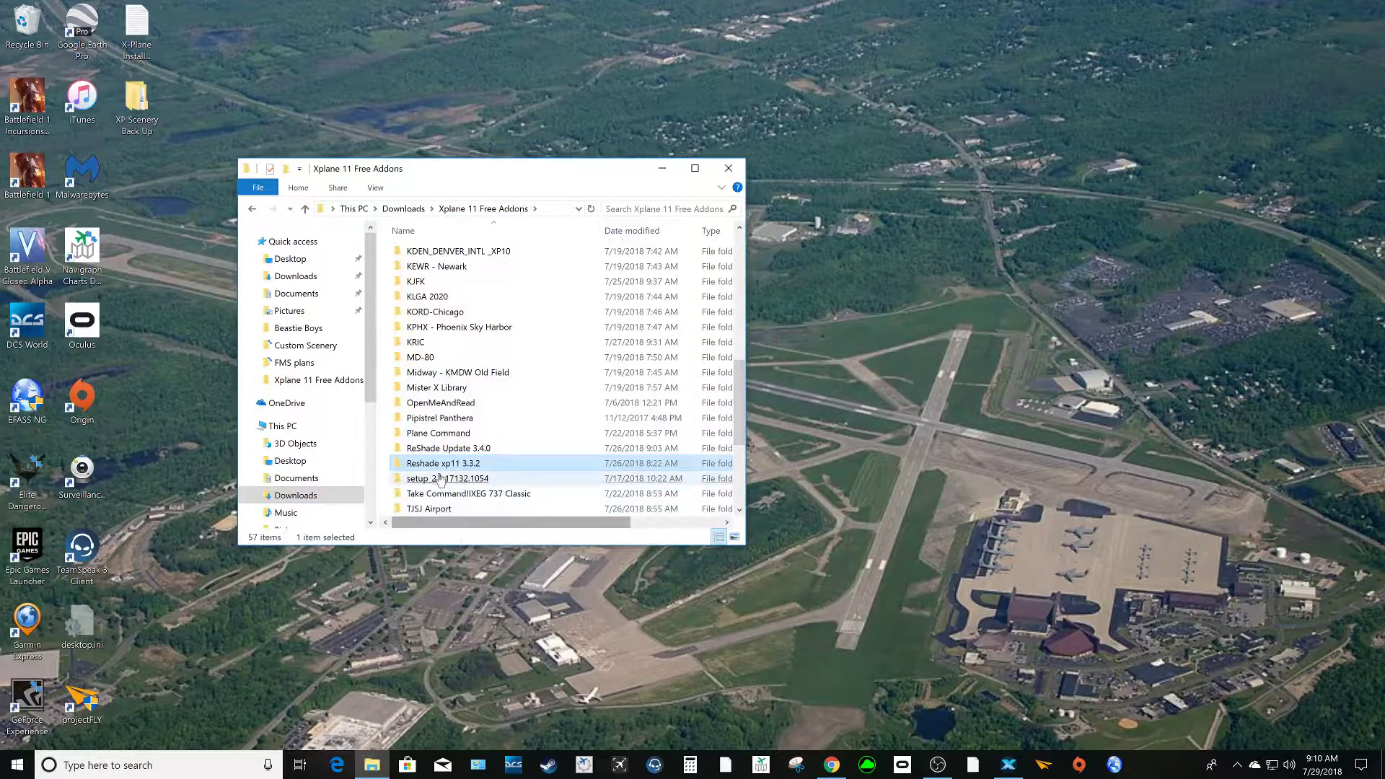
pyautogui.click(449, 448)
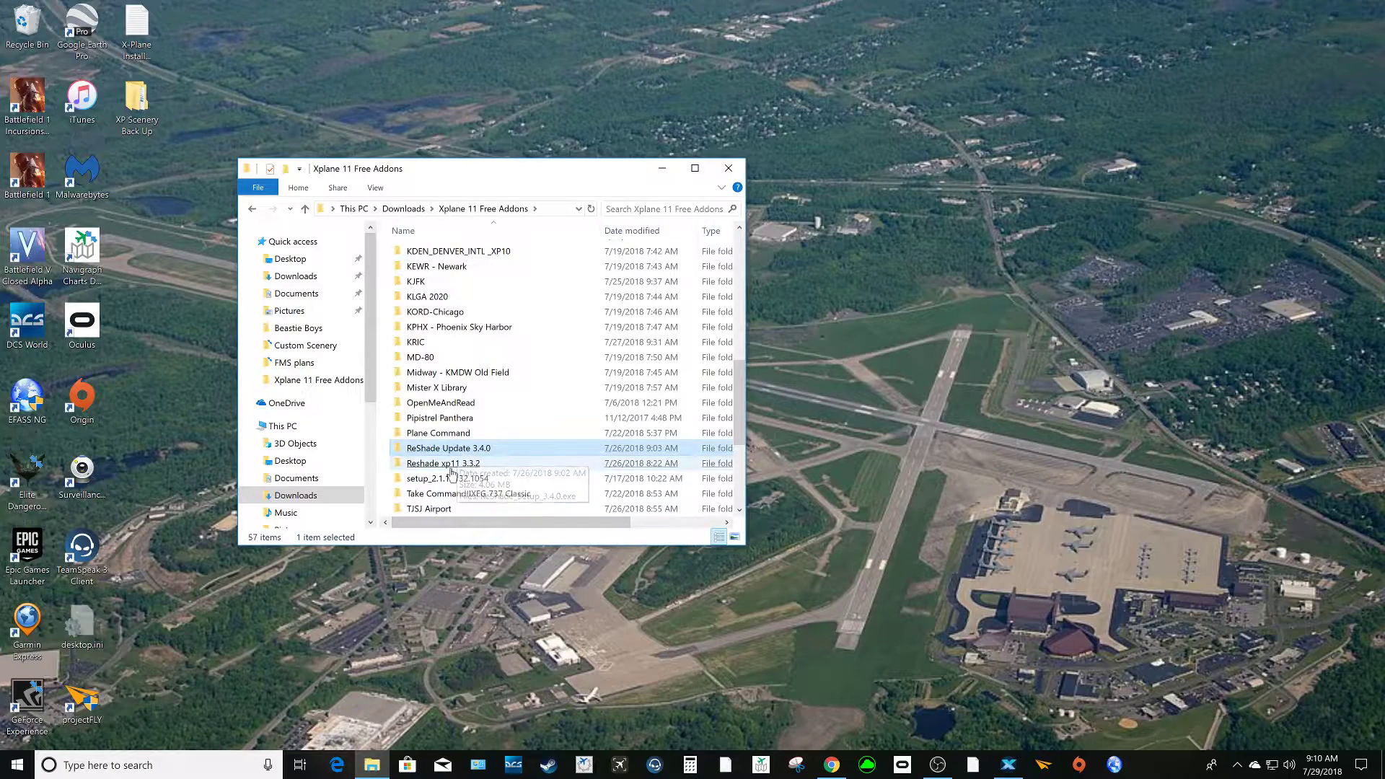
pyautogui.doubleClick(455, 450)
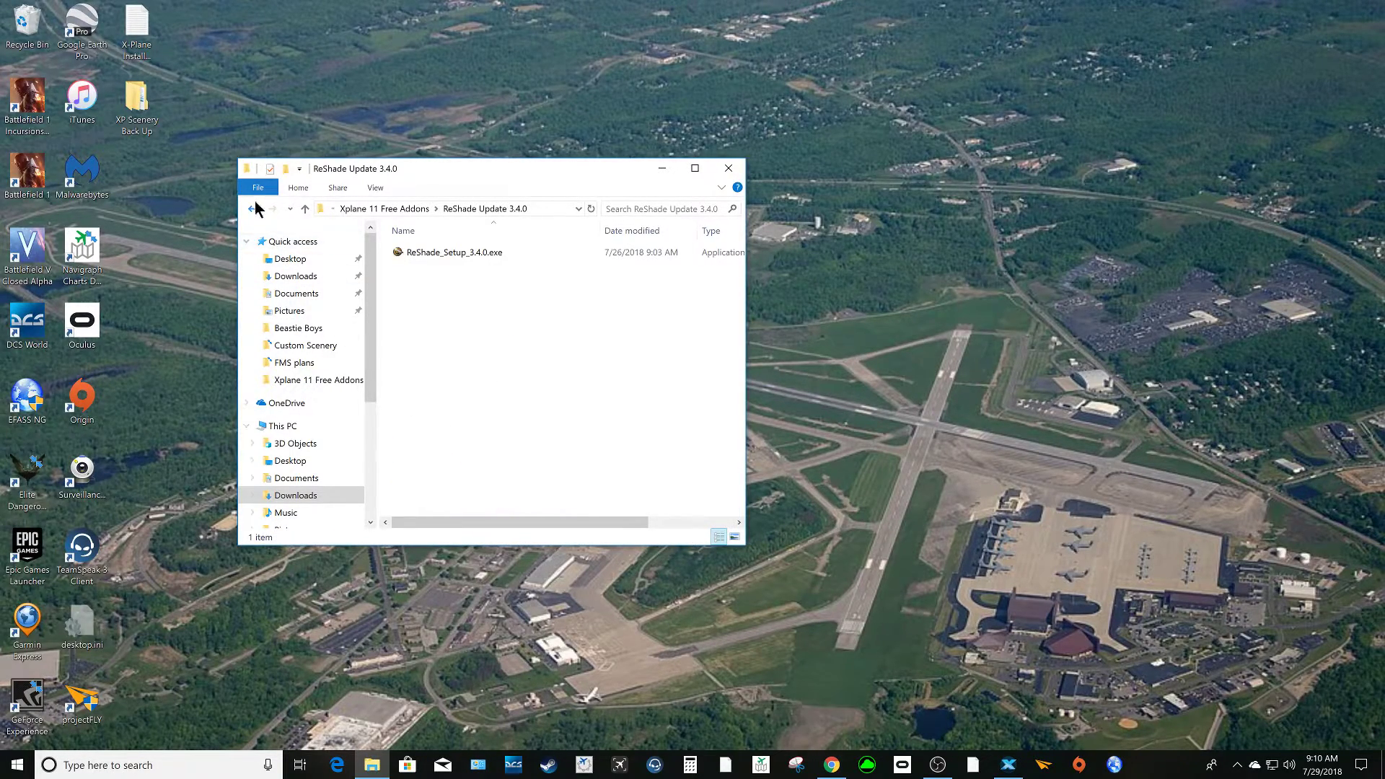
pyautogui.click(463, 260)
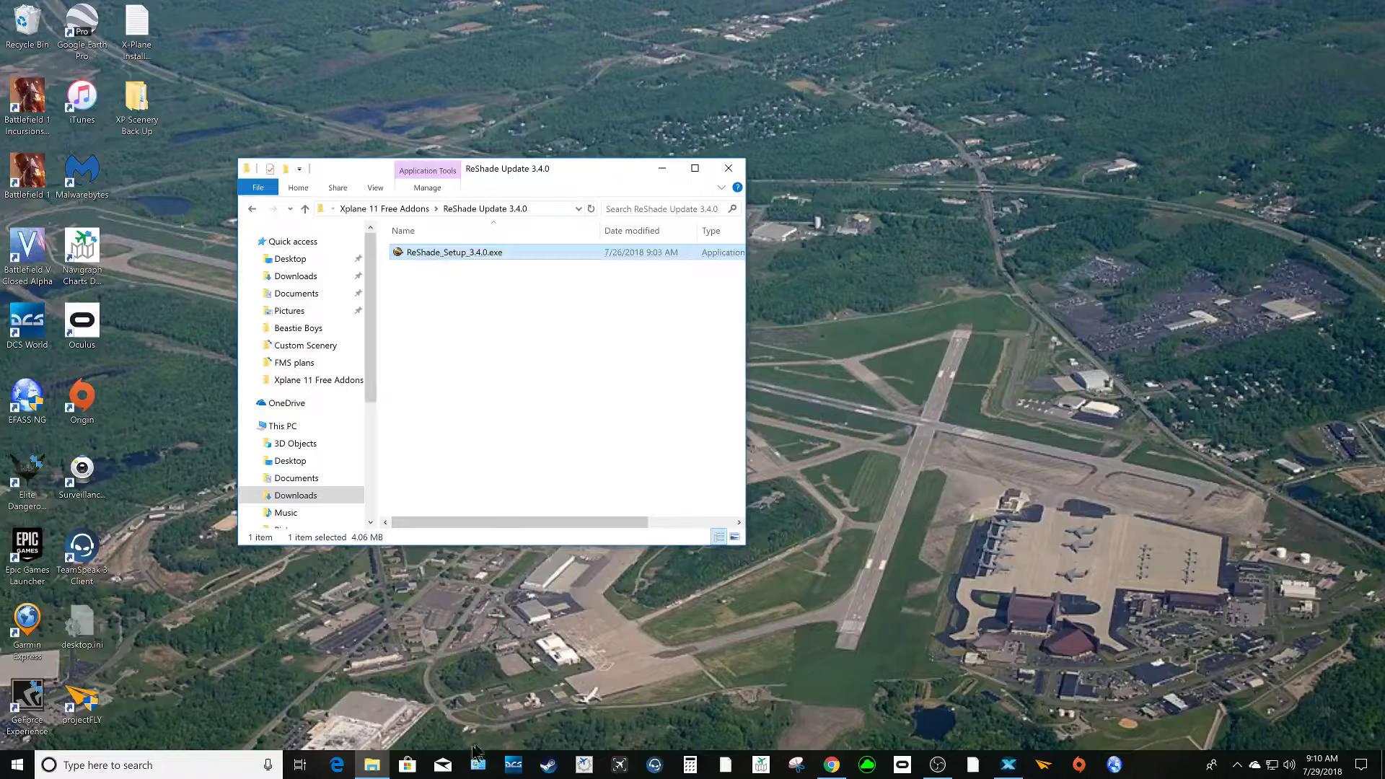
# Bring X-Plane forward, view the installed plugins list, then cancel quitting to stay in the simulator
pyautogui.click(1007, 764)
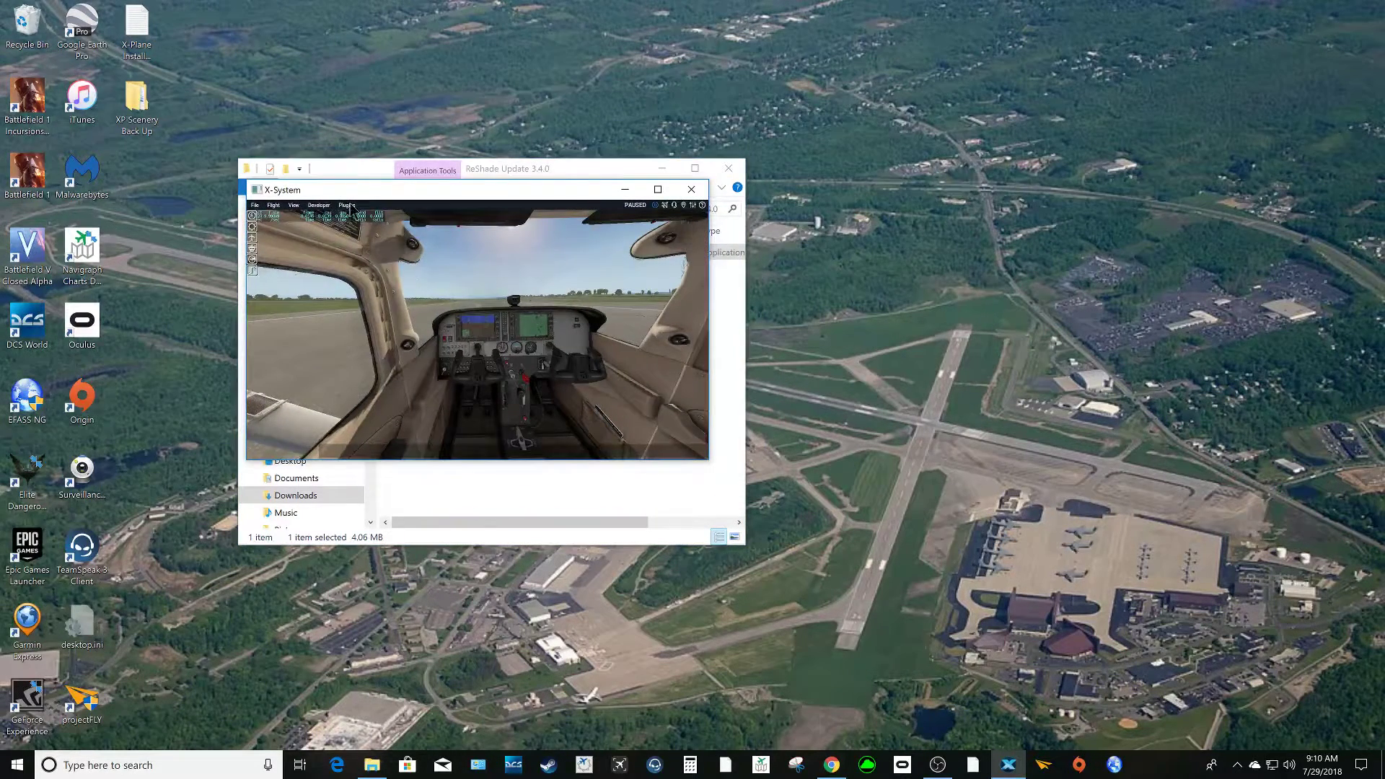
pyautogui.click(347, 204)
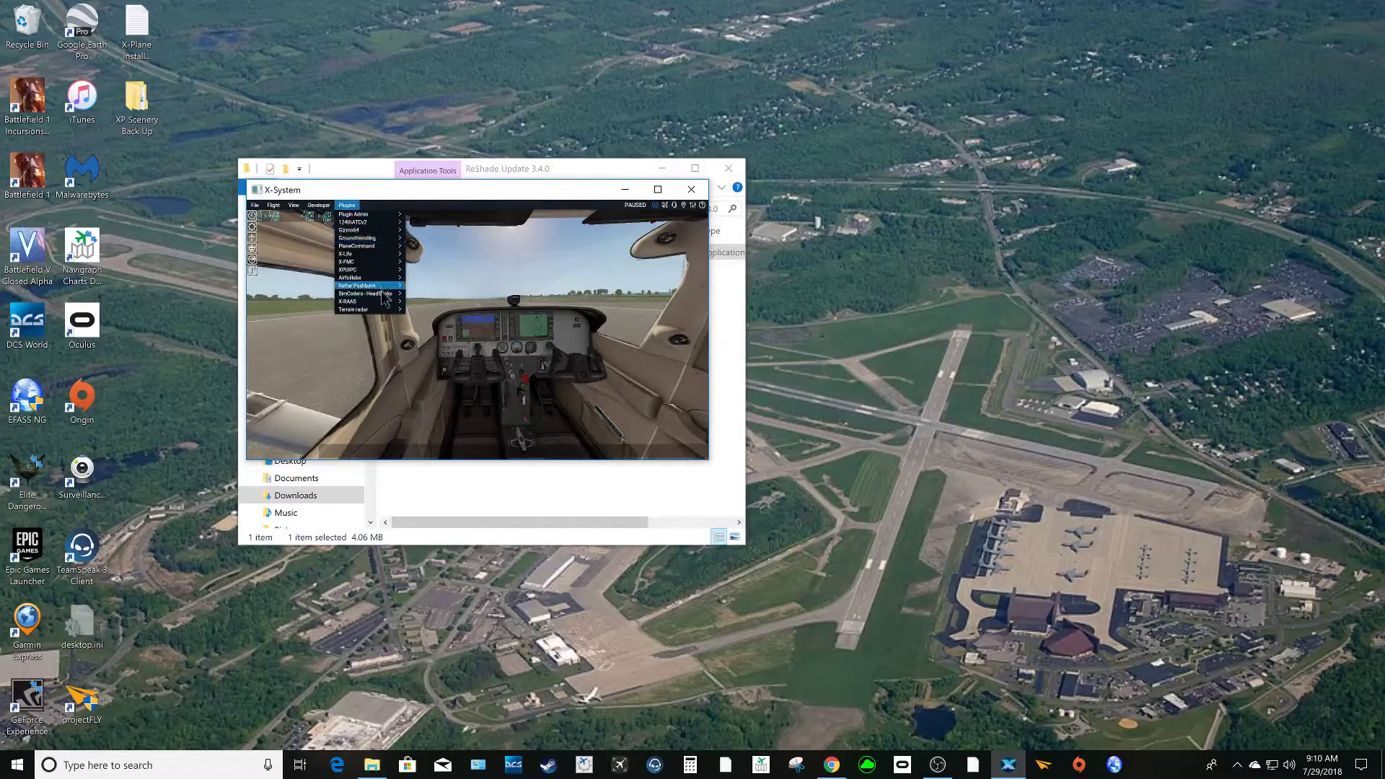
pyautogui.moveTo(362, 229)
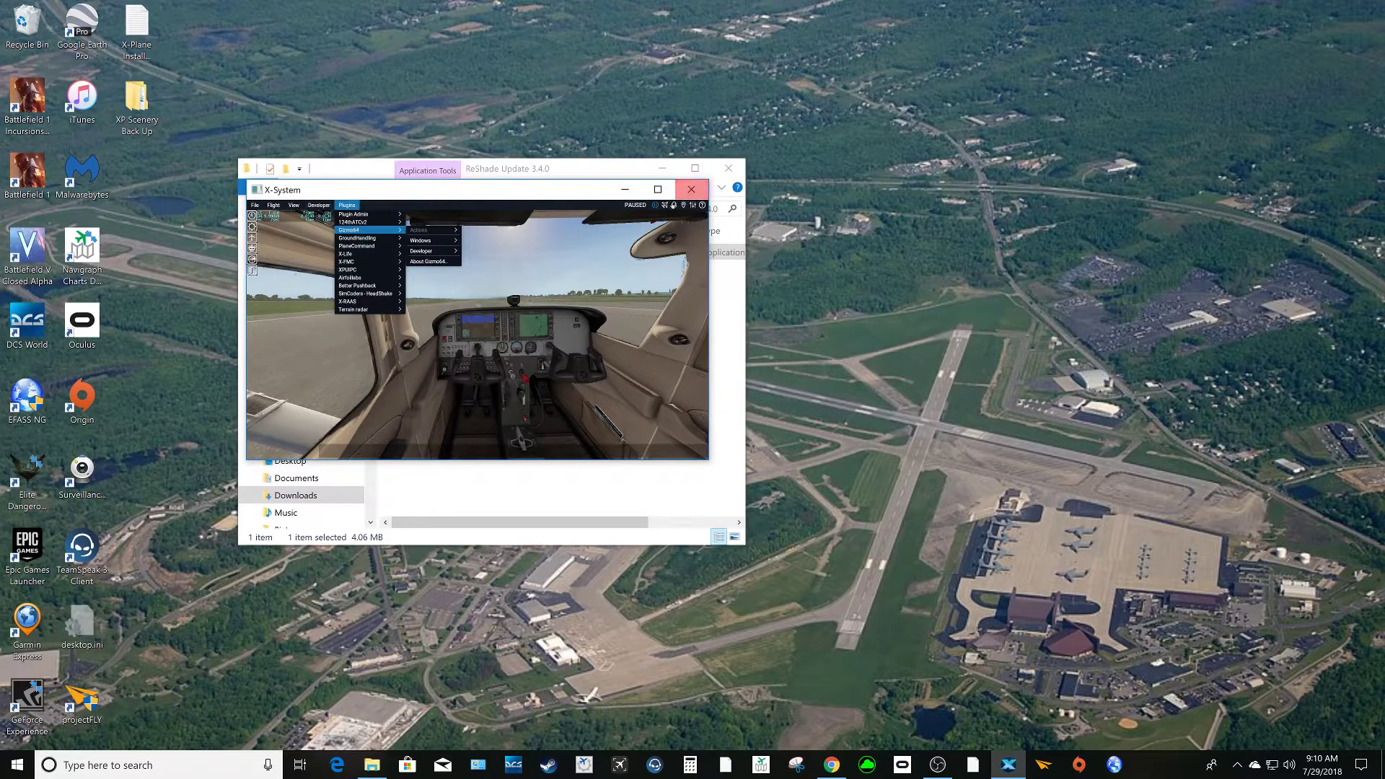
pyautogui.click(692, 190)
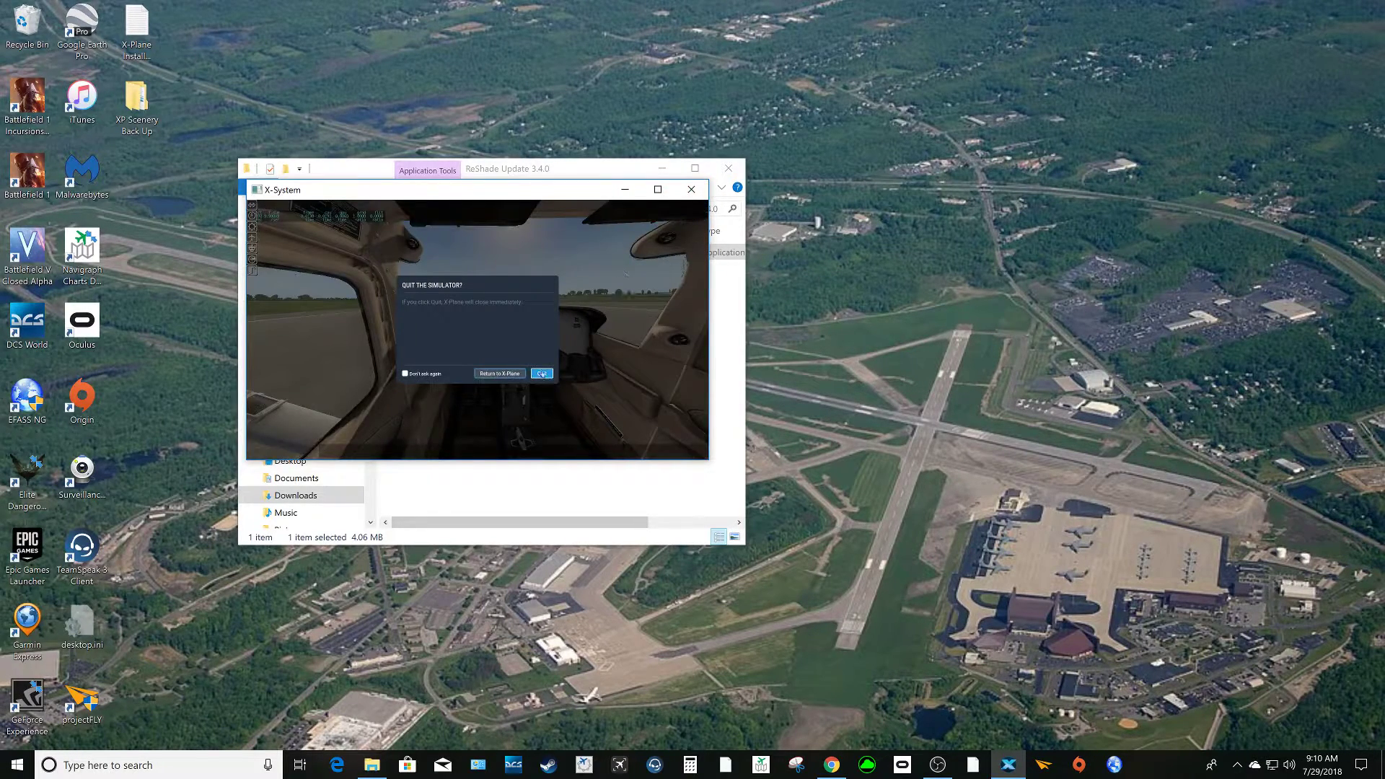
pyautogui.click(541, 373)
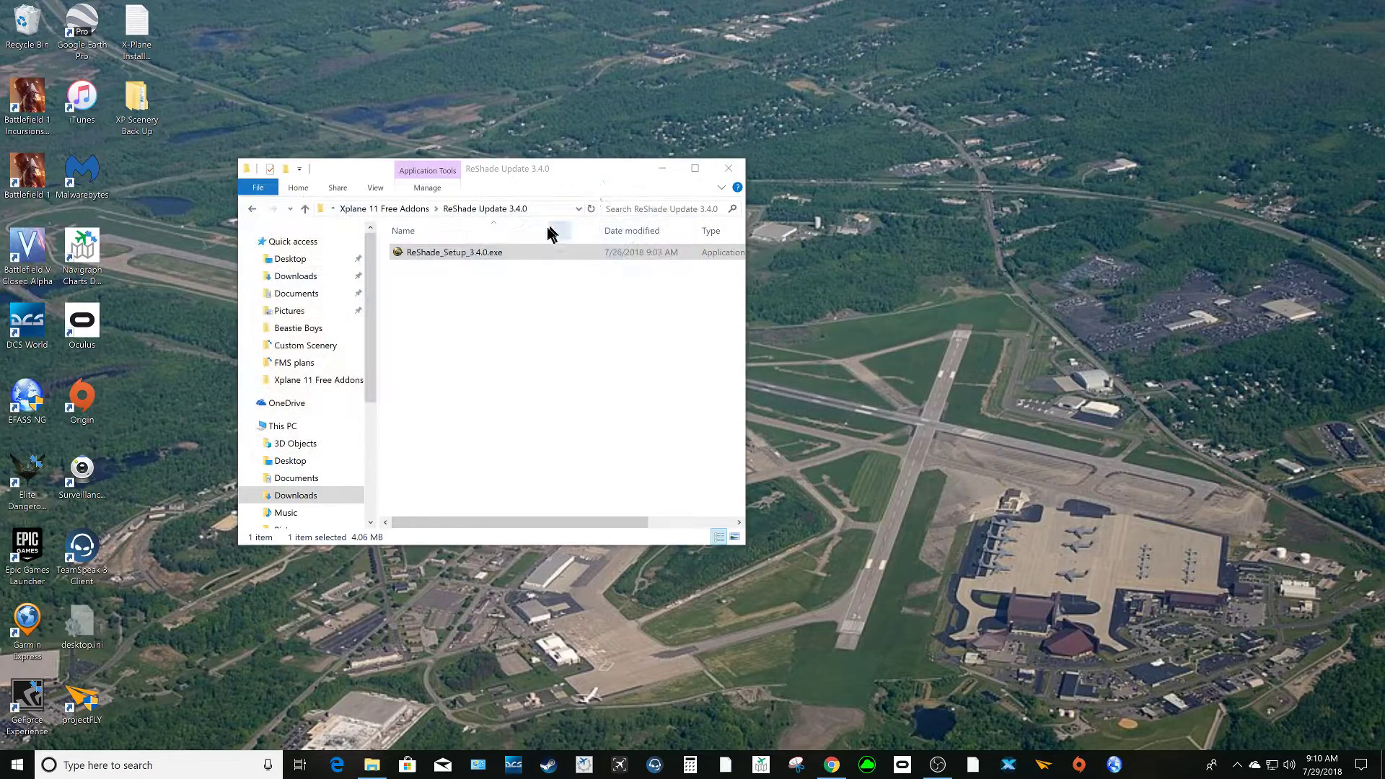
# Run ReShade_Setup_3.4.0.exe as administrator and move its welcome window to the left
pyautogui.rightClick(441, 262)
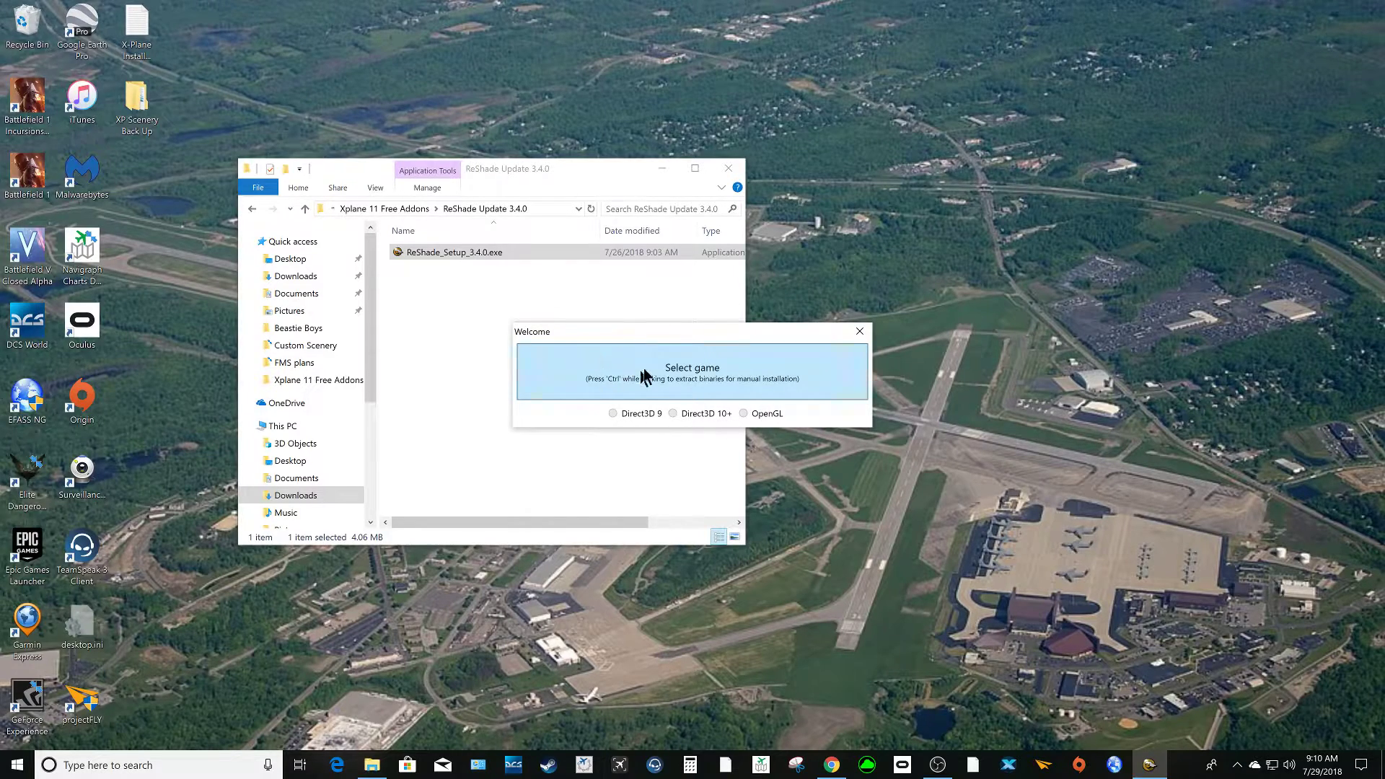
pyautogui.moveTo(663, 338); pyautogui.dragTo(533, 334)
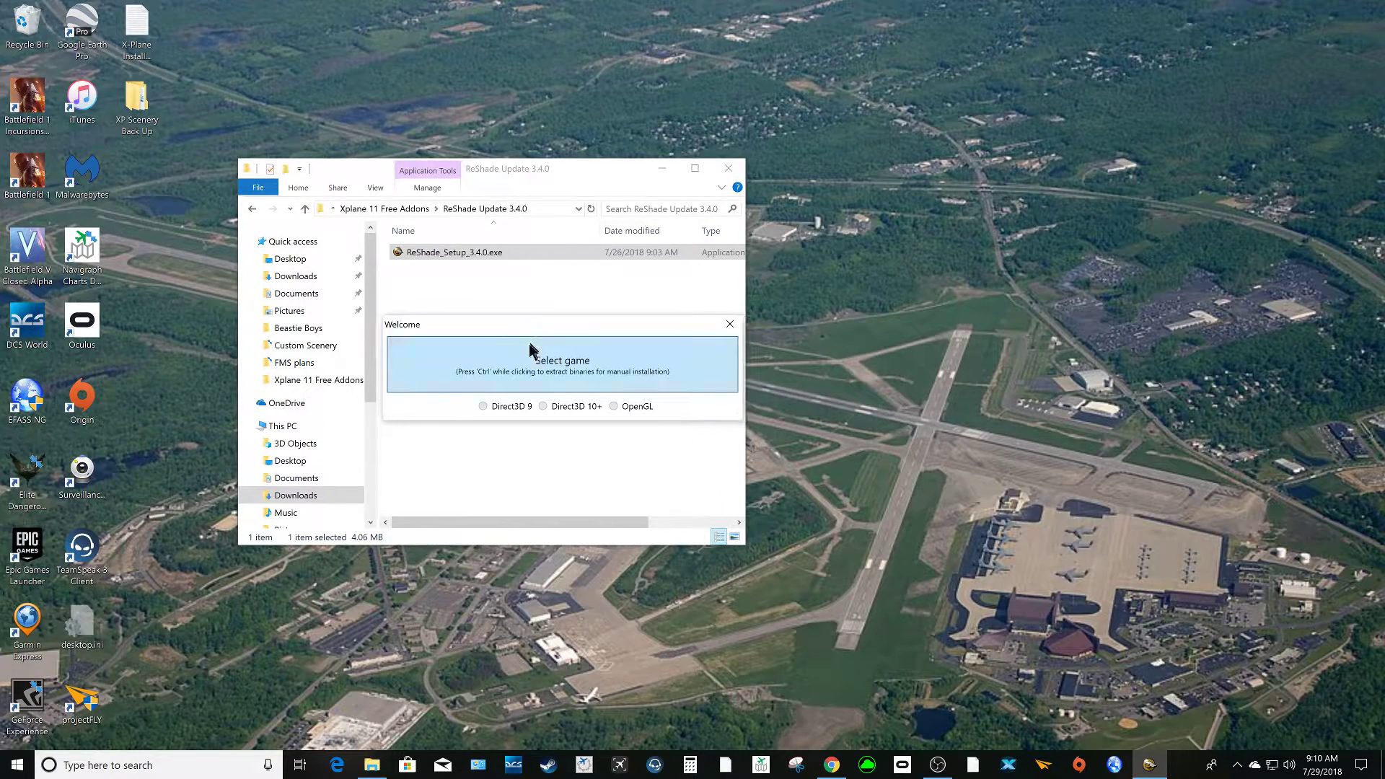
# Select game: browse This PC > 1 TB (B:) > X-Plane 11 and choose X-Plane.exe
pyautogui.click(570, 368)
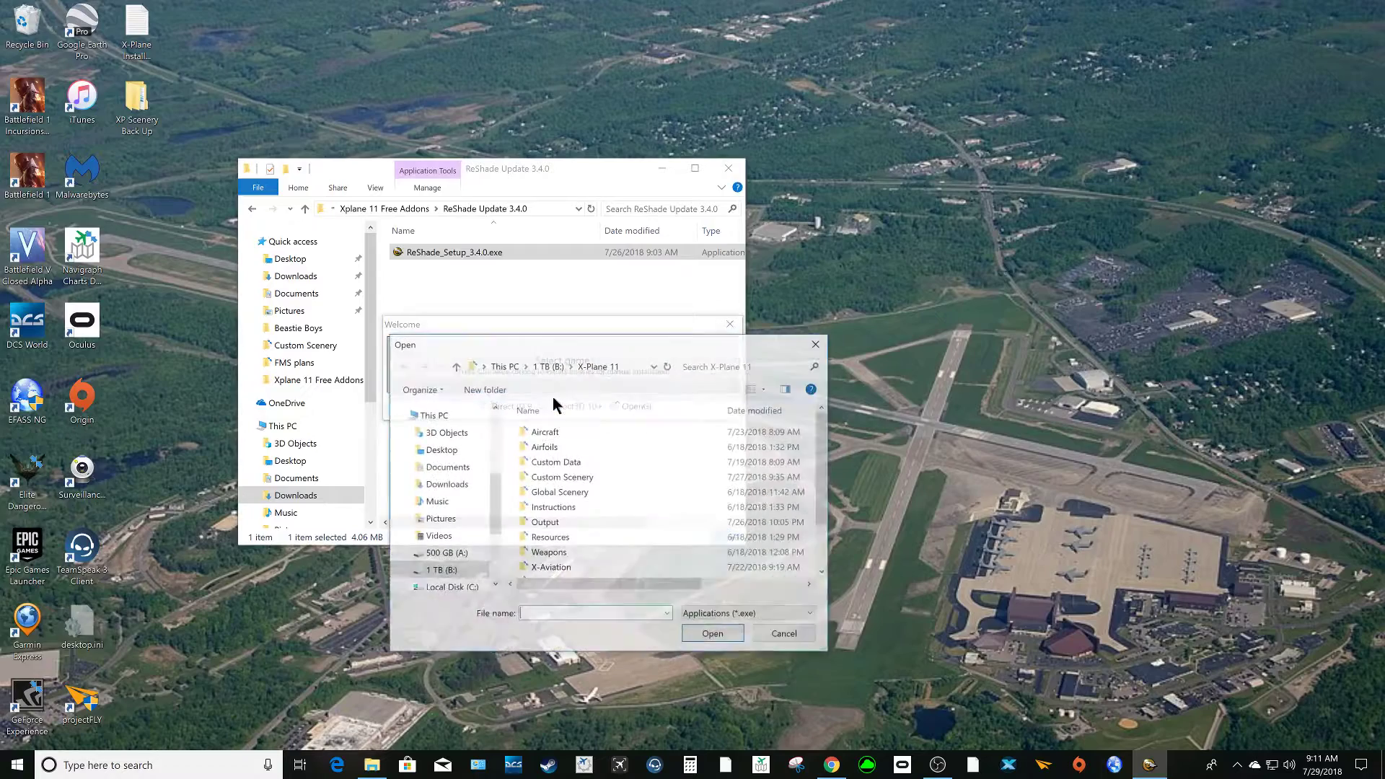
pyautogui.scroll(-2, 560, 480)
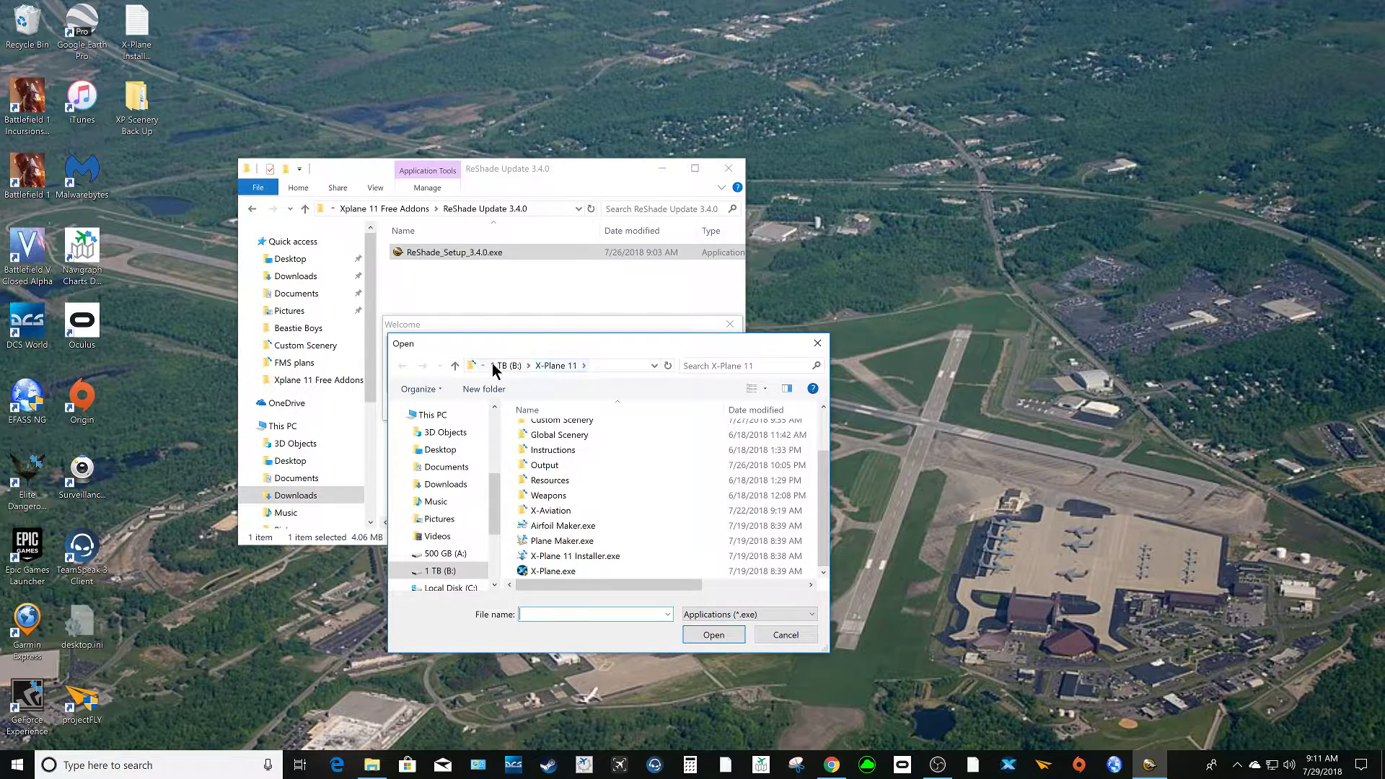
pyautogui.moveTo(440, 570)
pyautogui.click(443, 416)
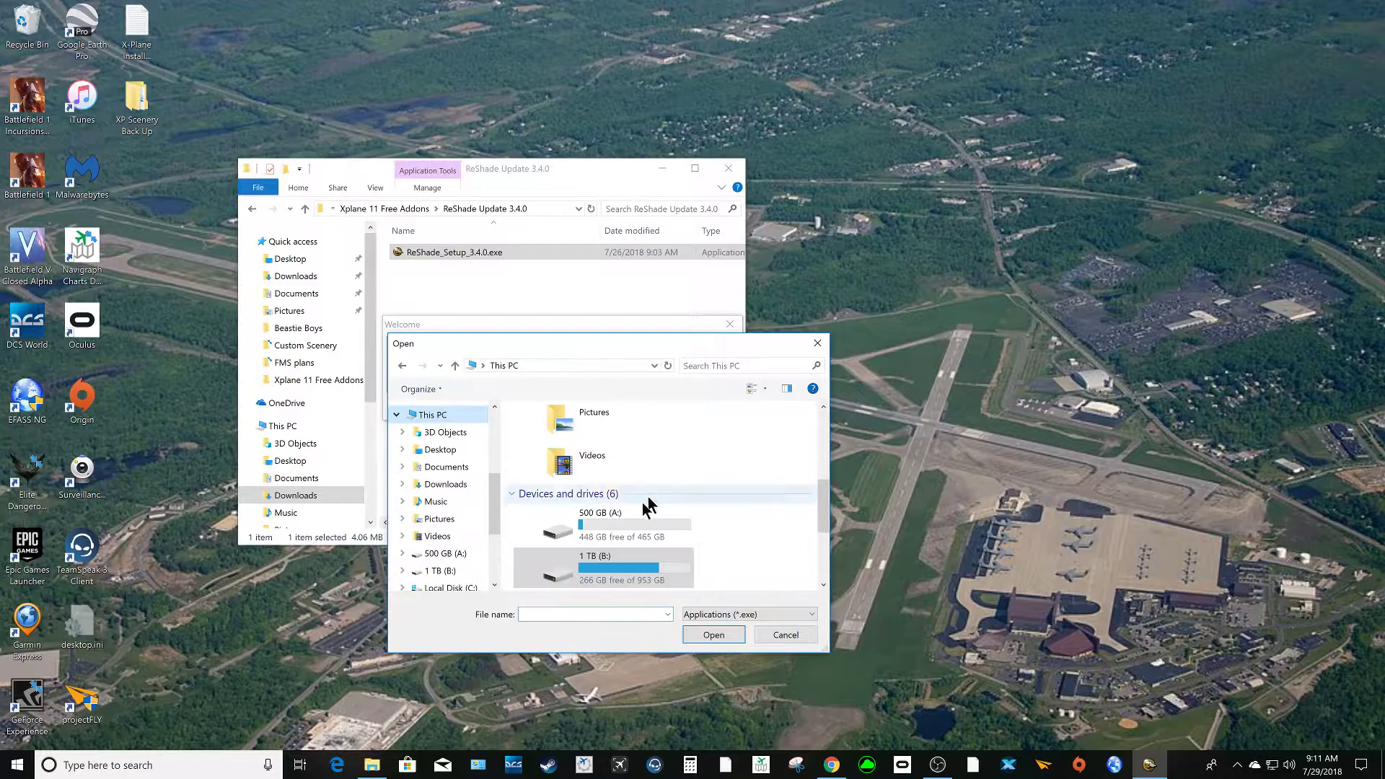
pyautogui.scroll(-3, 641, 510)
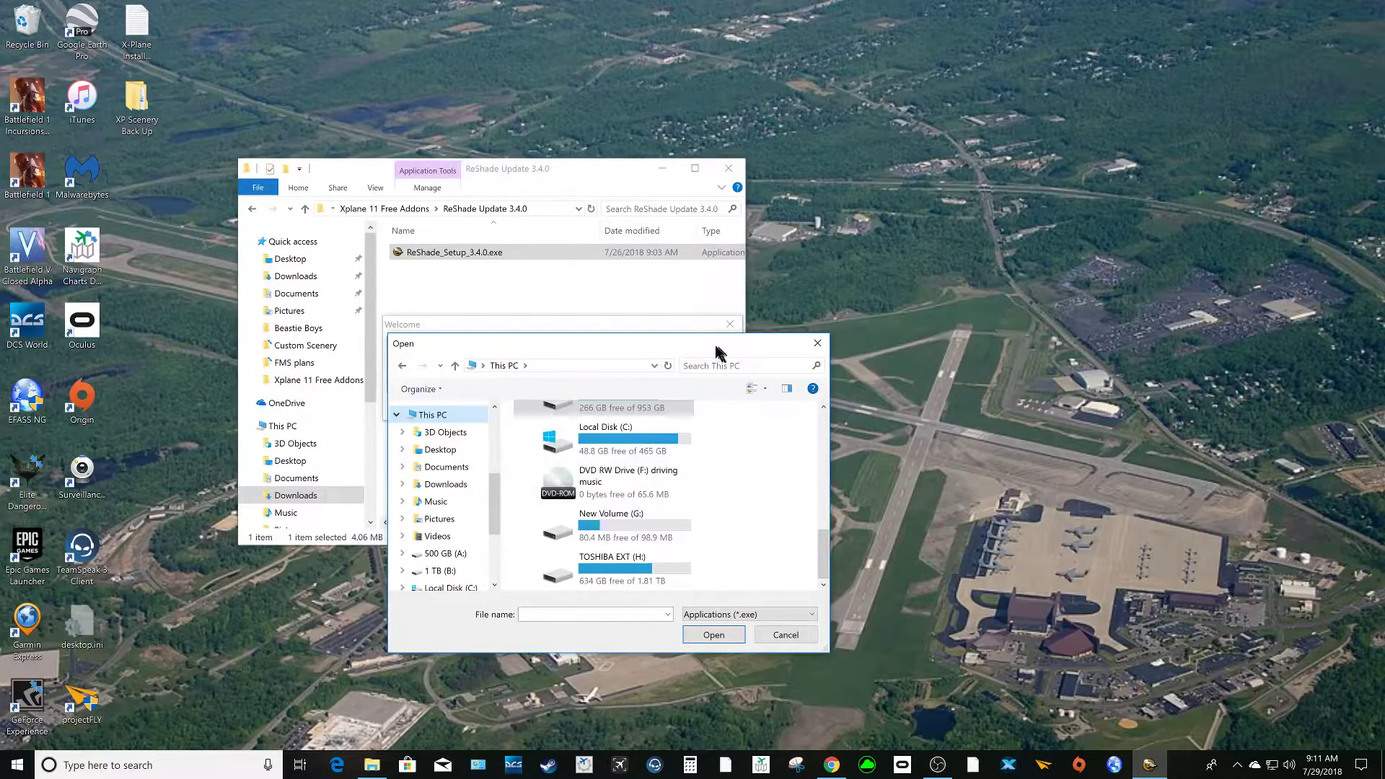
pyautogui.moveTo(712, 351); pyautogui.dragTo(1048, 175)
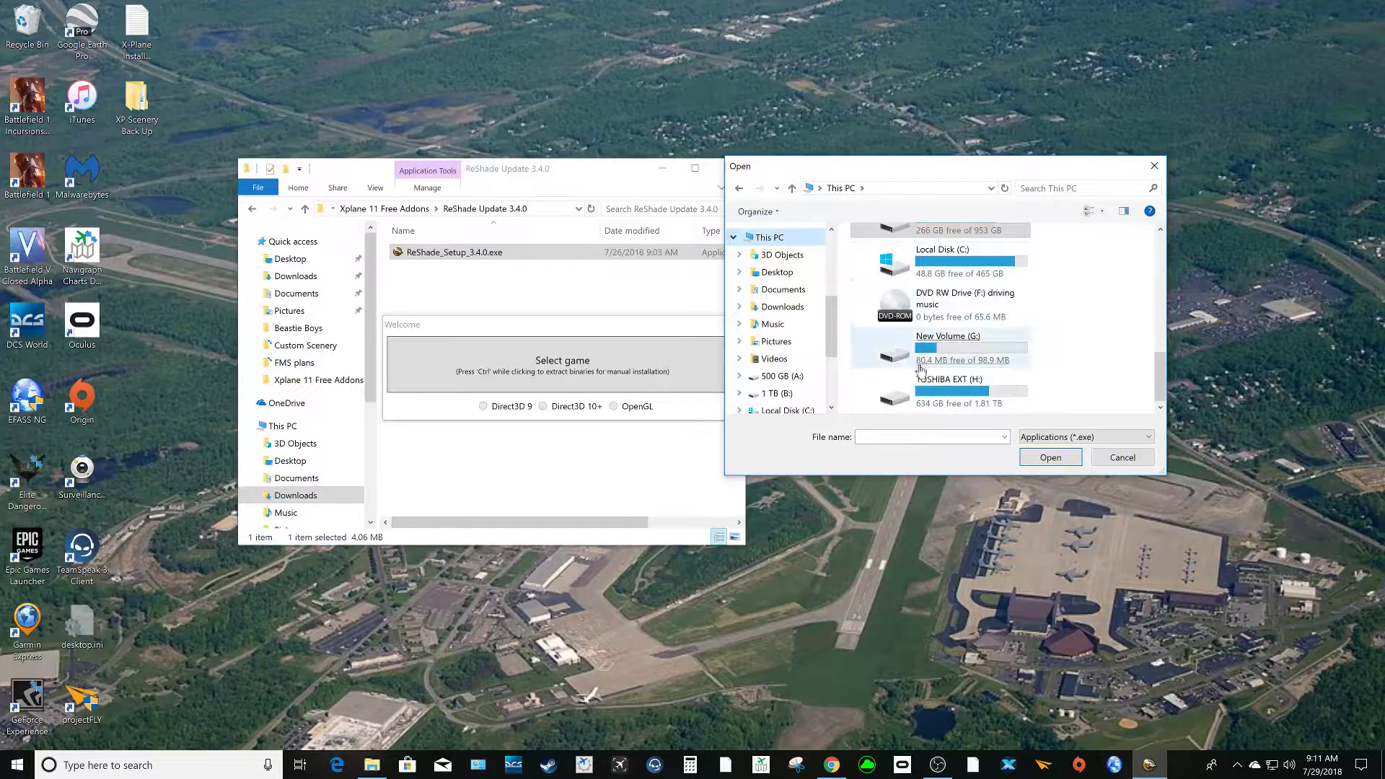
pyautogui.scroll(1, 941, 374)
pyautogui.scroll(2, 952, 373)
pyautogui.scroll(-3, 962, 373)
pyautogui.scroll(2, 979, 324)
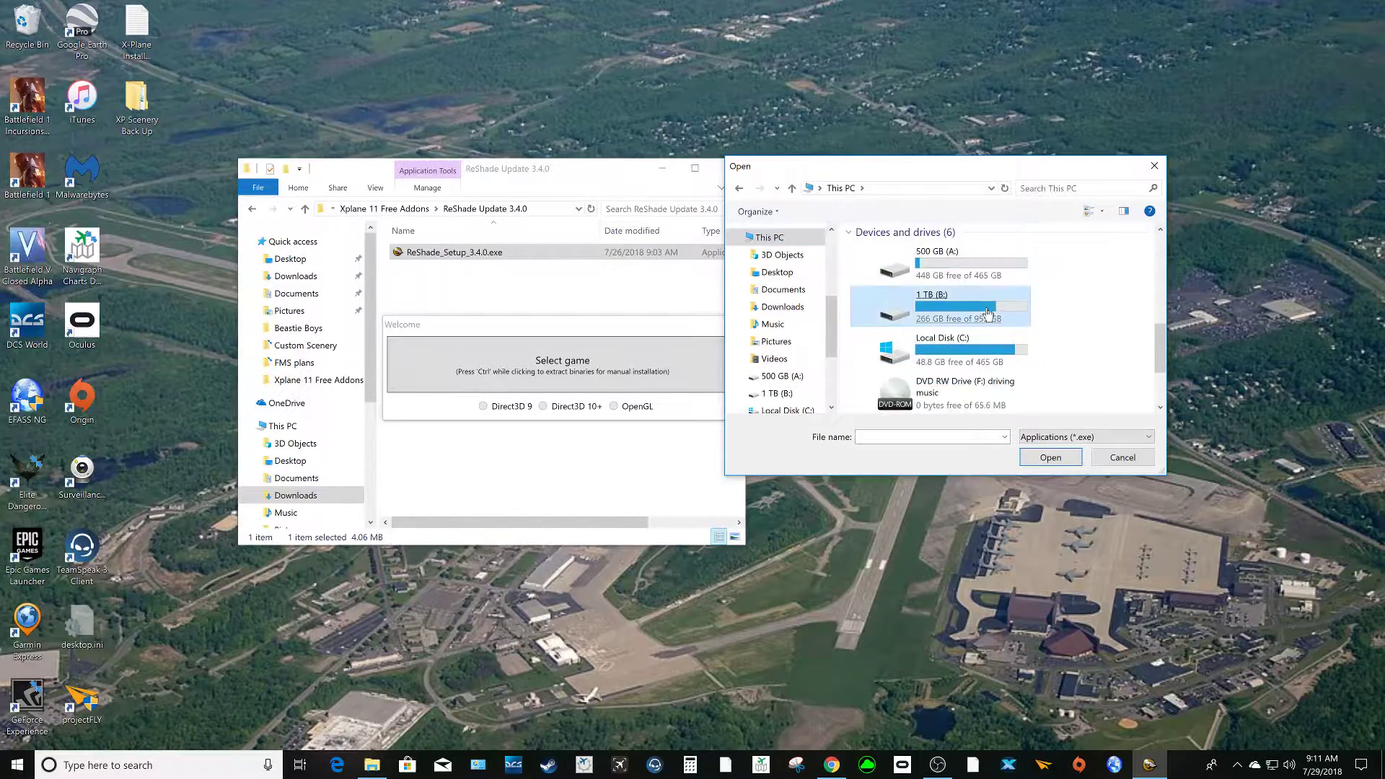
pyautogui.doubleClick(958, 315)
pyautogui.scroll(-2, 898, 349)
pyautogui.scroll(-2, 888, 390)
pyautogui.doubleClick(889, 392)
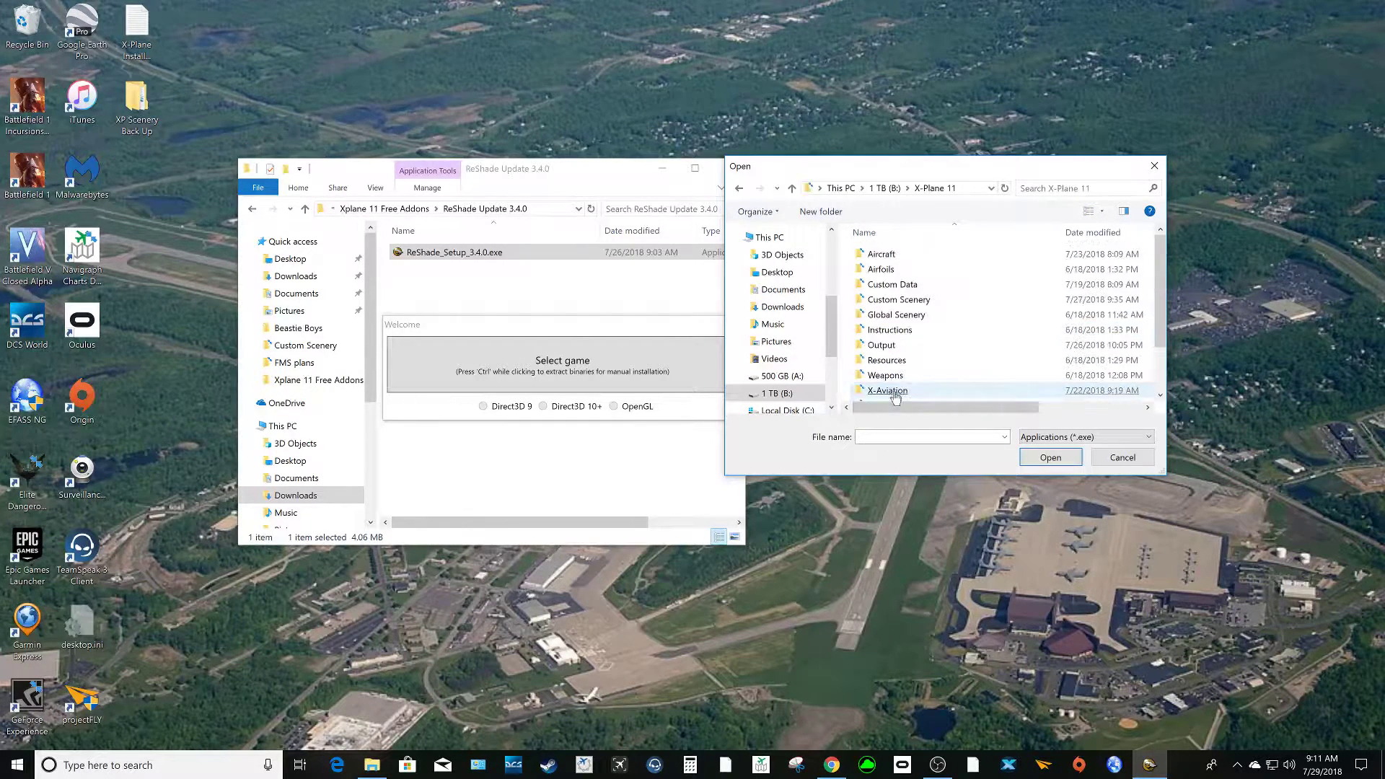
pyautogui.scroll(-1, 893, 389)
pyautogui.click(899, 347)
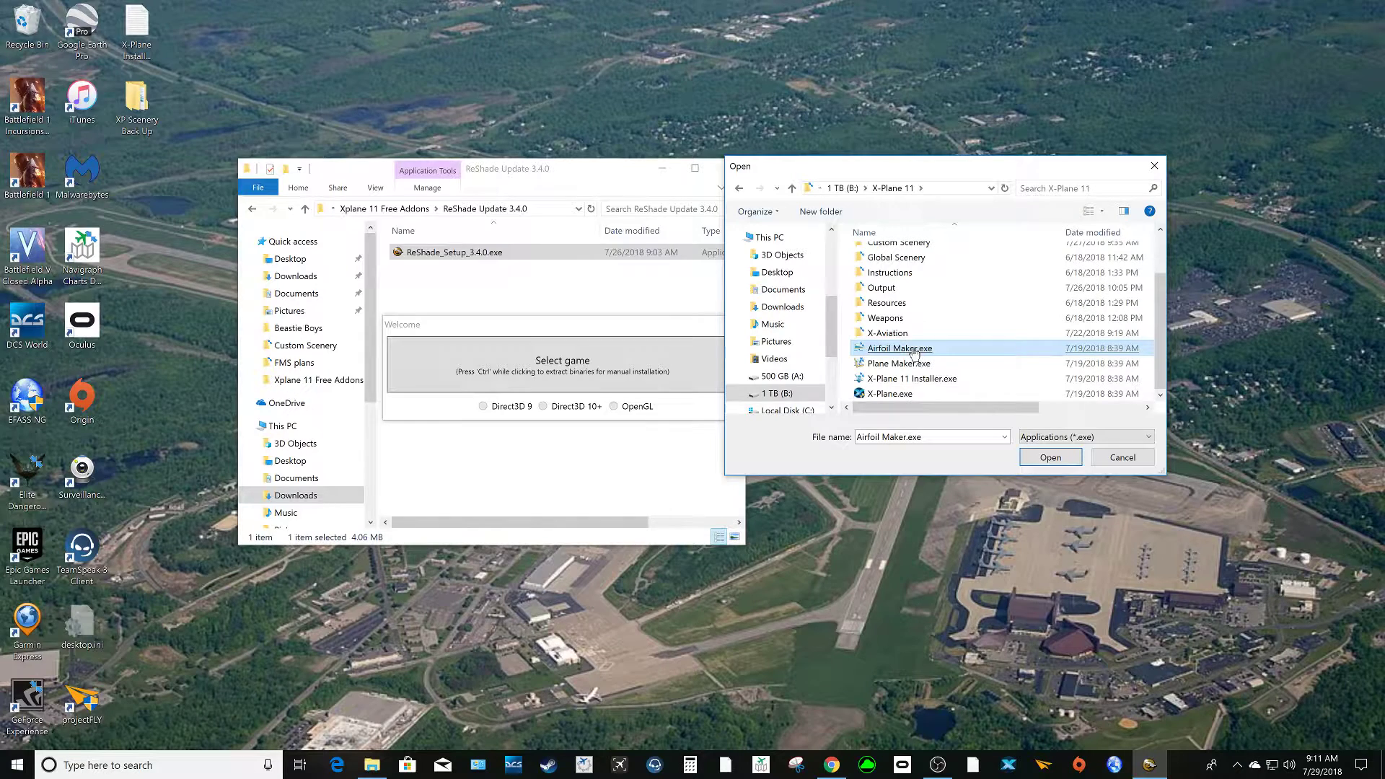
pyautogui.click(904, 398)
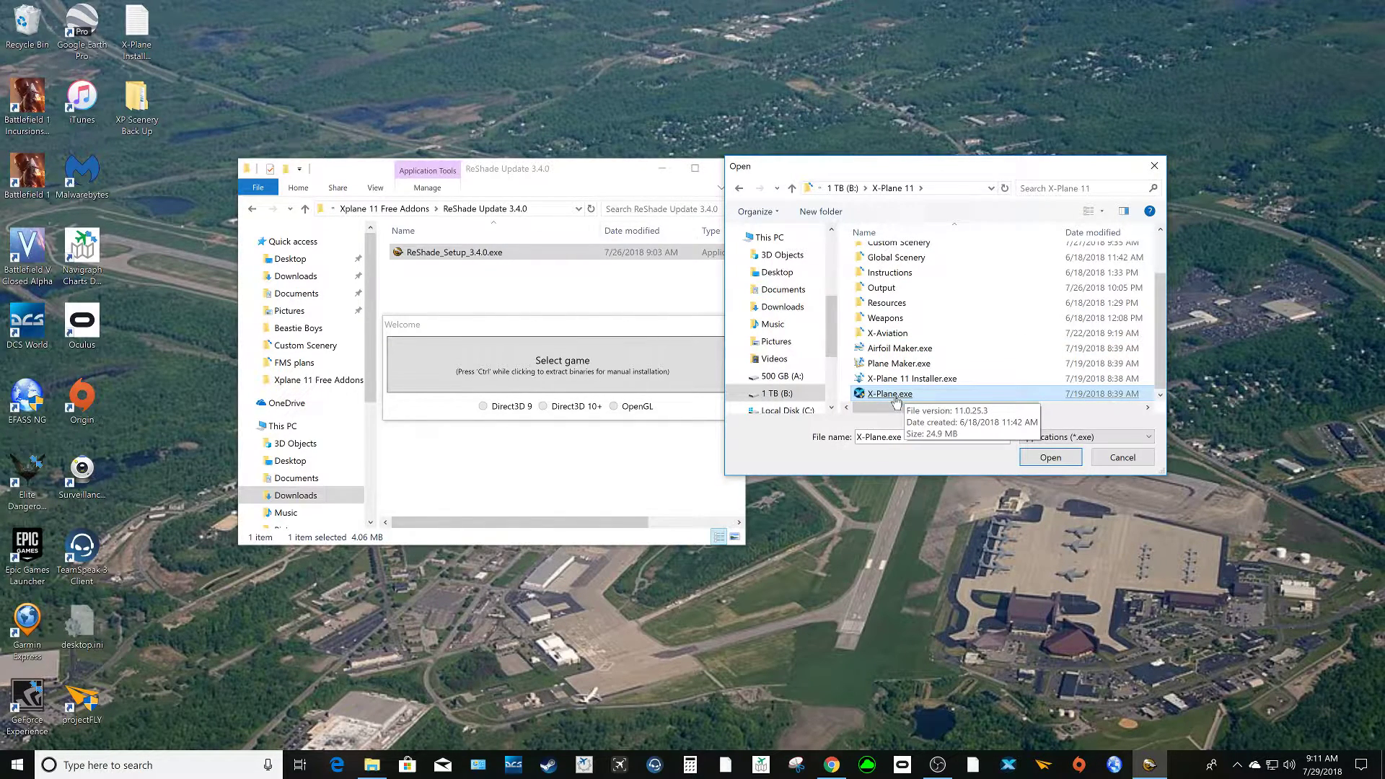
pyautogui.doubleClick(907, 399)
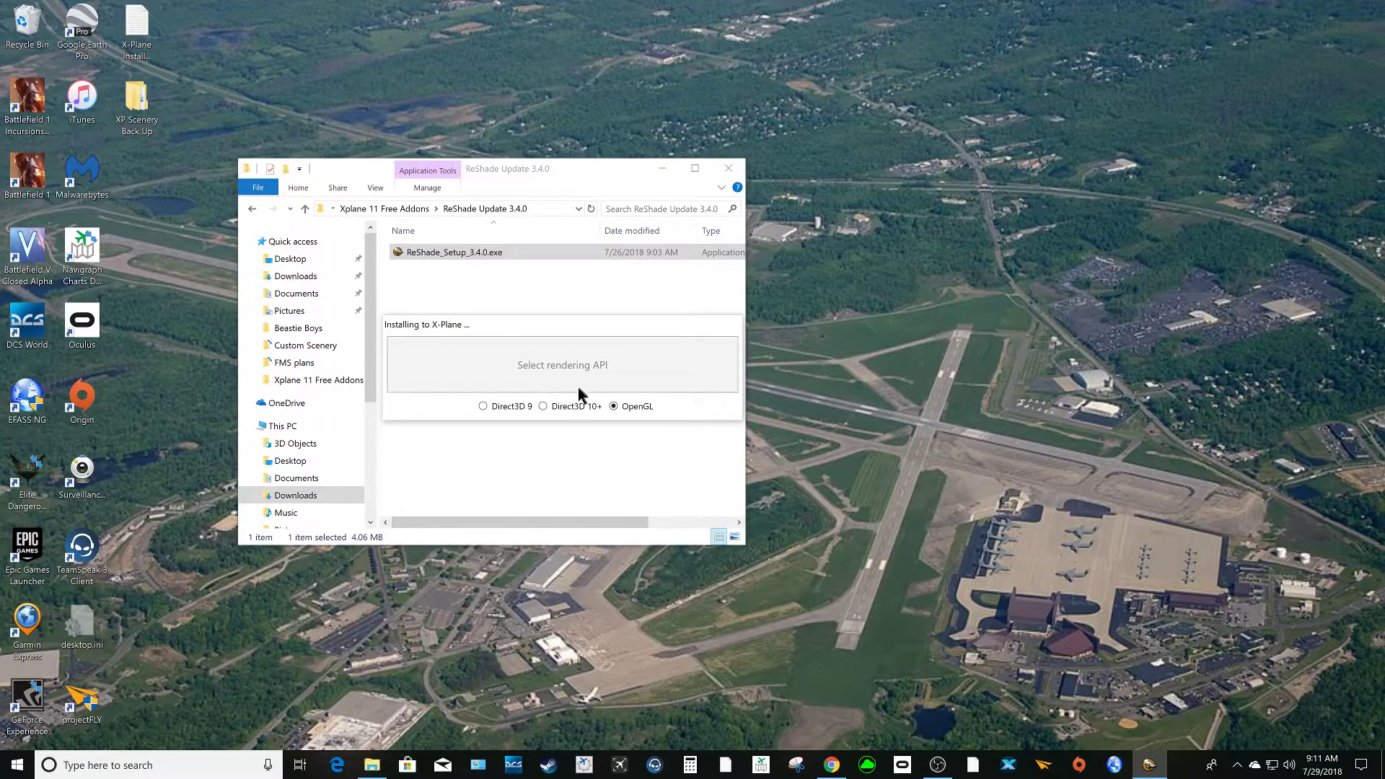
# Choose Direct3D 10+ as the rendering API, answer the effects download prompt, and reposition the installer
pyautogui.click(541, 405)
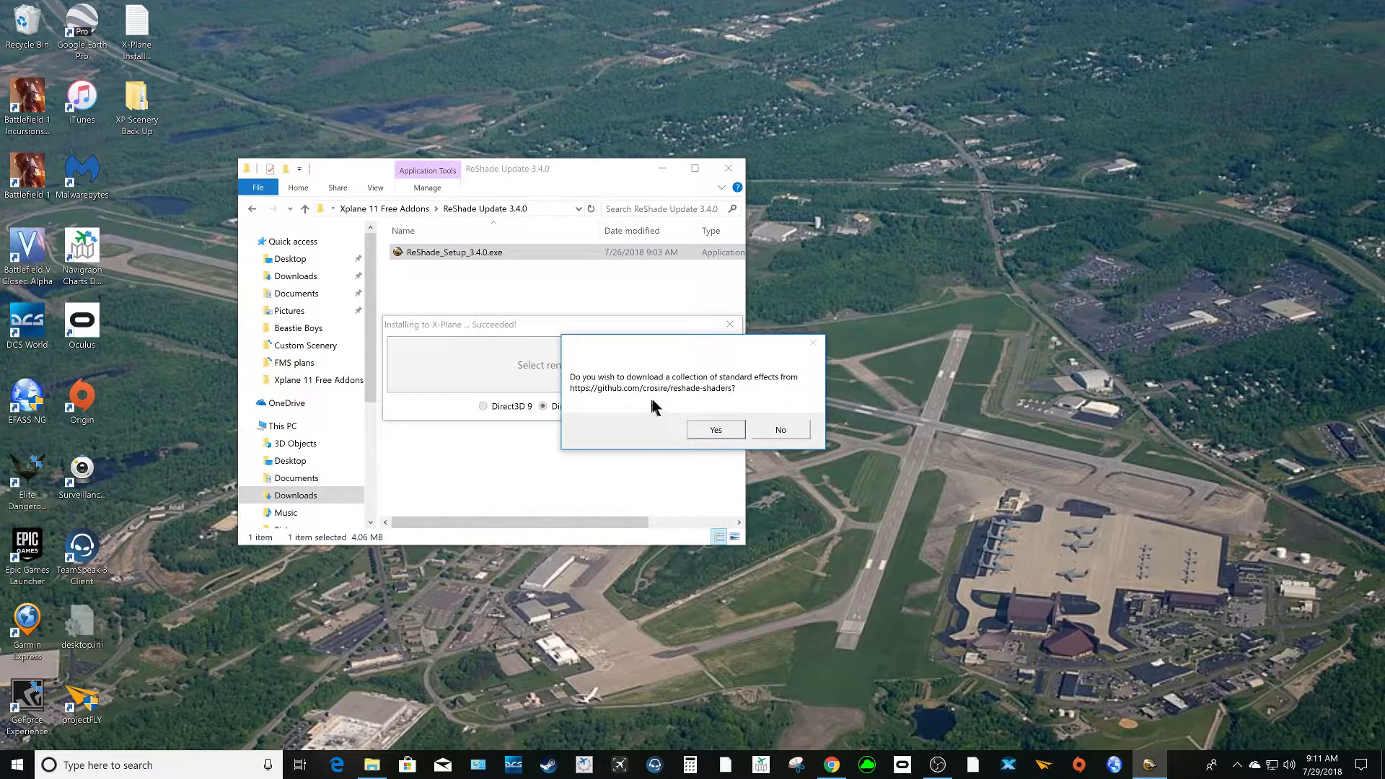
pyautogui.click(787, 432)
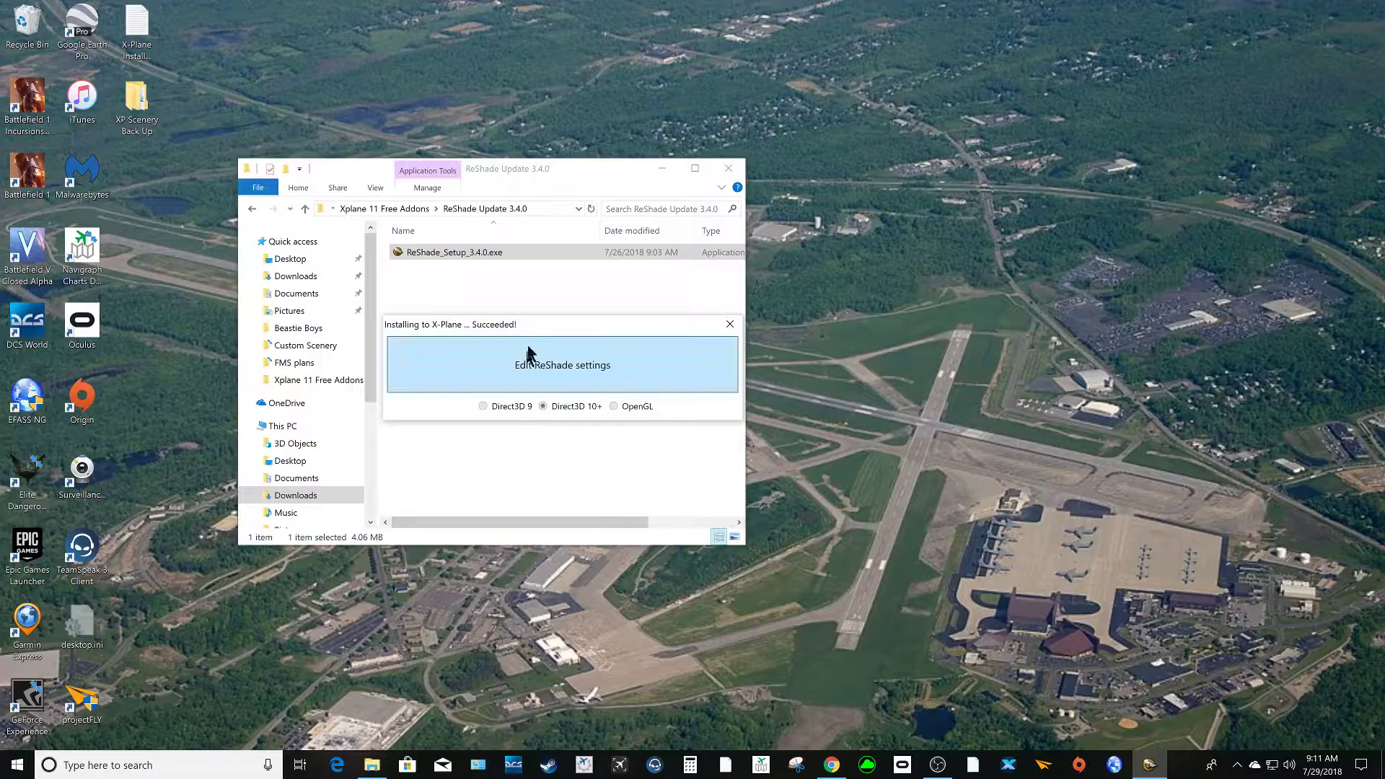
pyautogui.moveTo(535, 330); pyautogui.dragTo(579, 326)
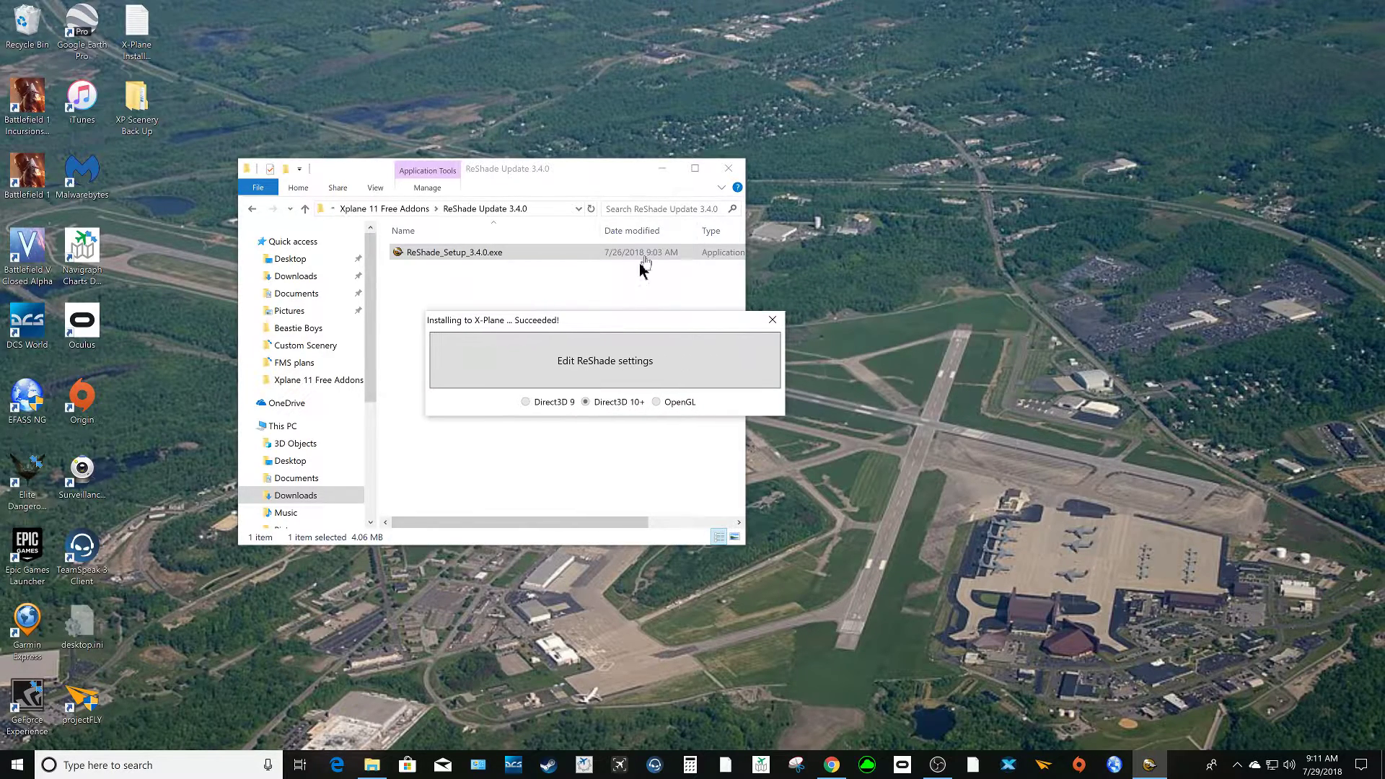
# Close File Explorer and open Edit ReShade settings to view the presets, effects, textures and screenshots paths
pyautogui.click(729, 169)
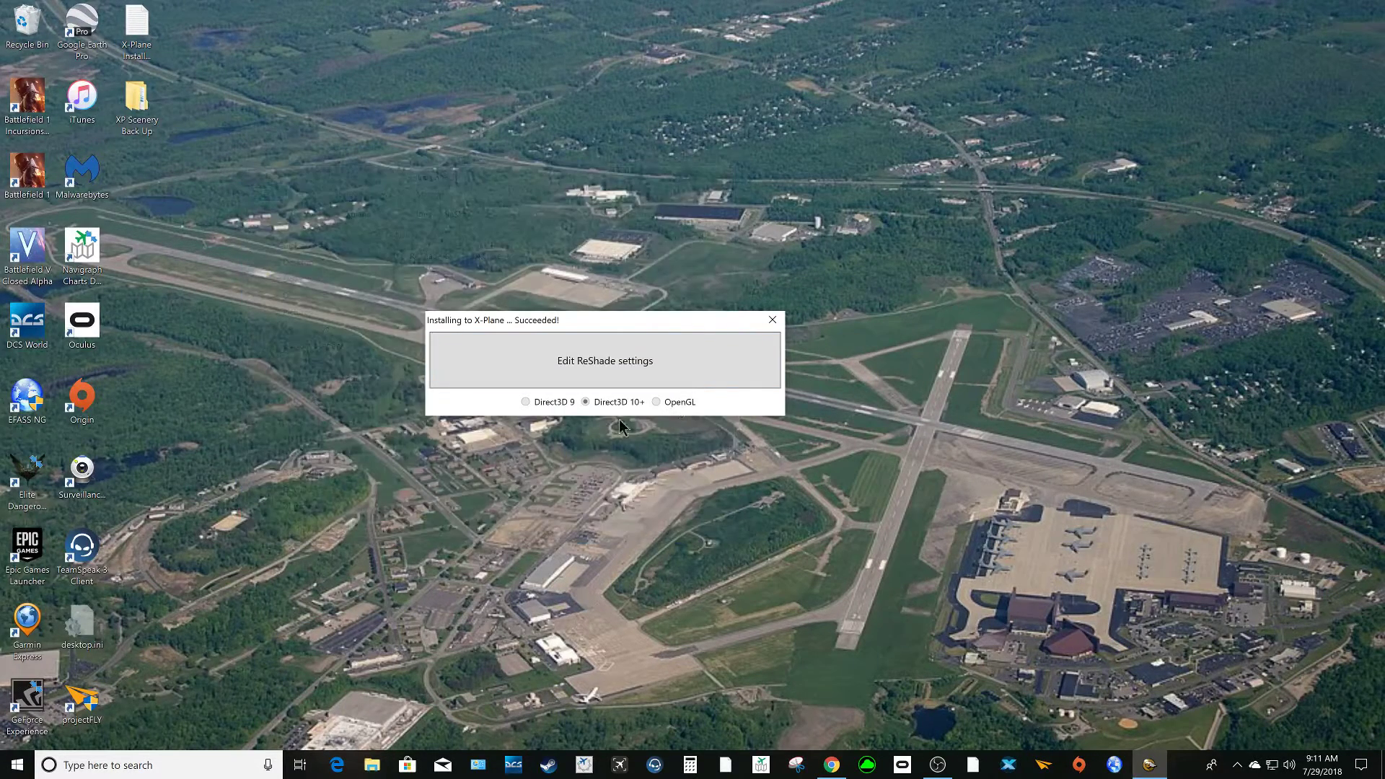
pyautogui.click(594, 372)
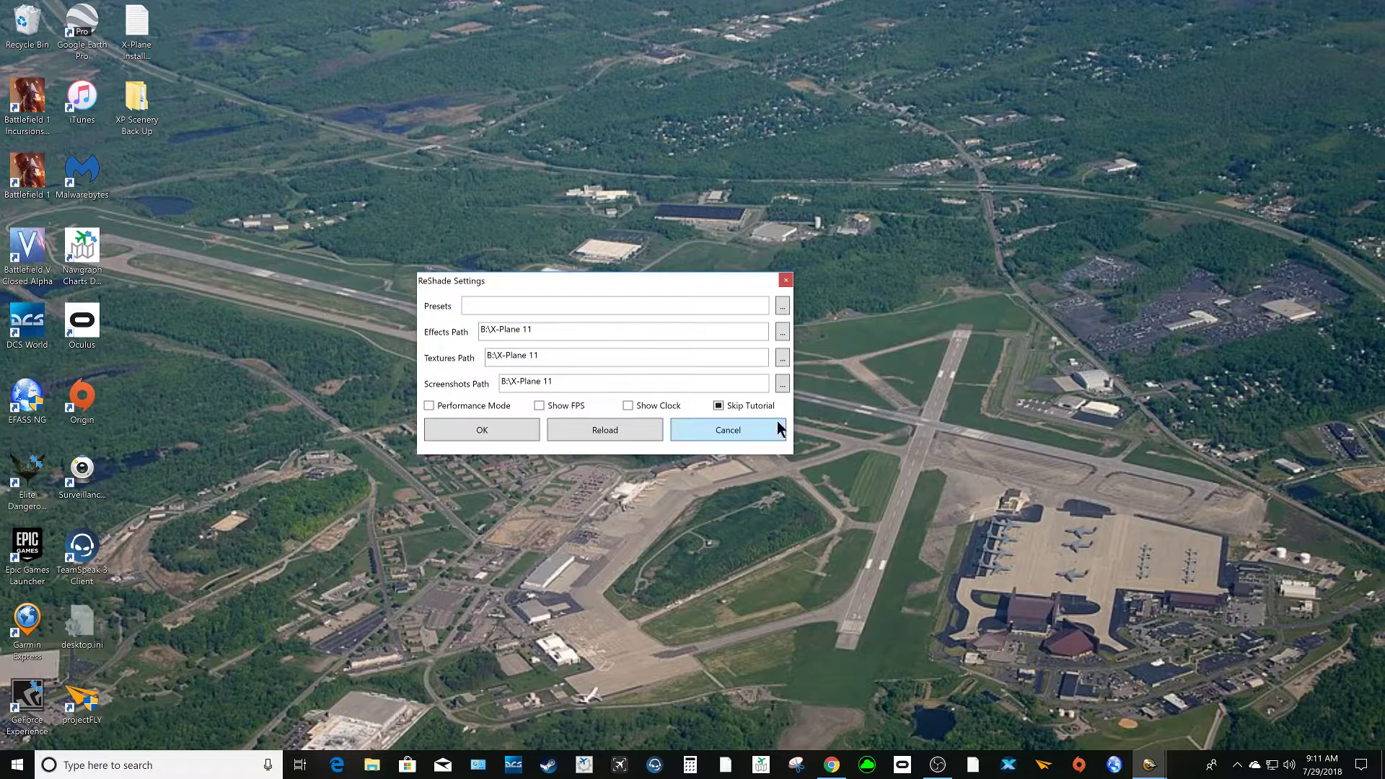
# Close the ReShade settings window and the ReShade installer
pyautogui.click(491, 430)
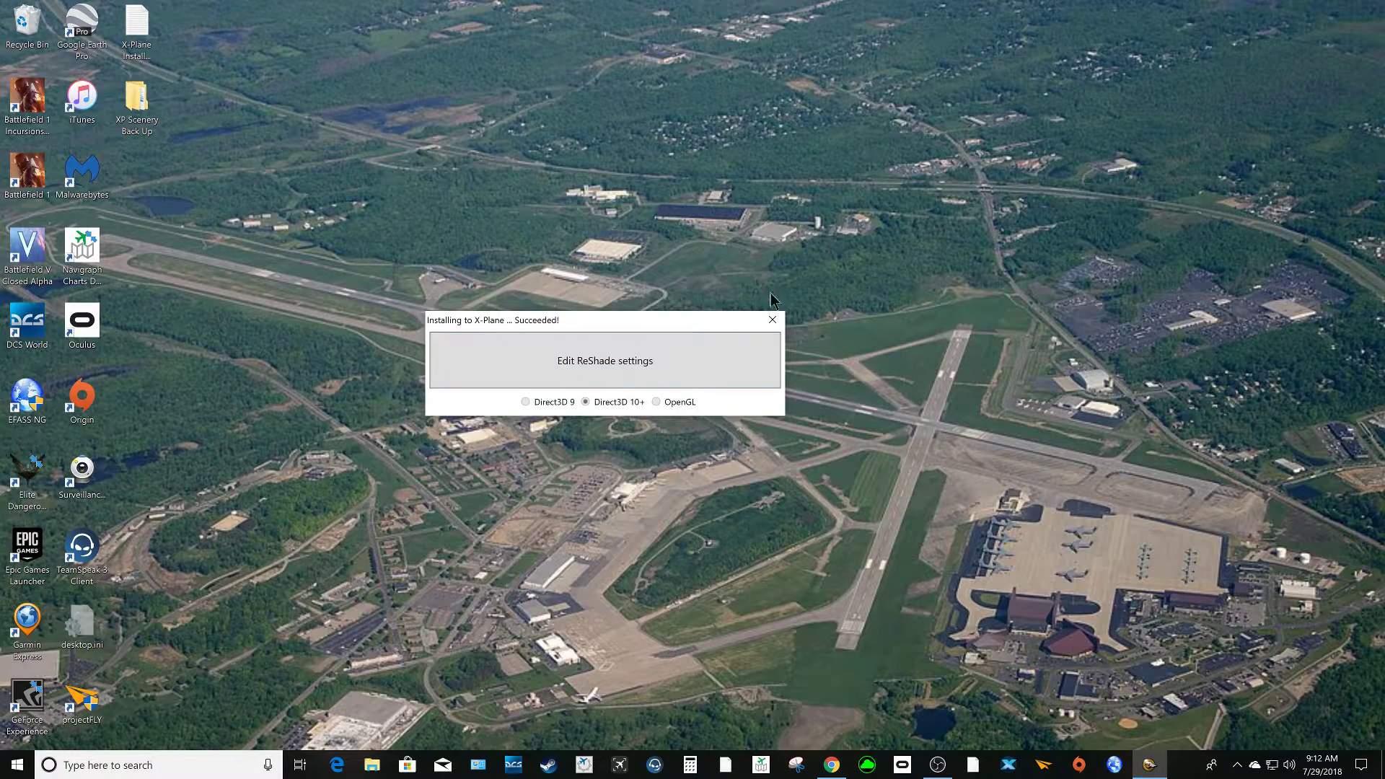
pyautogui.click(773, 323)
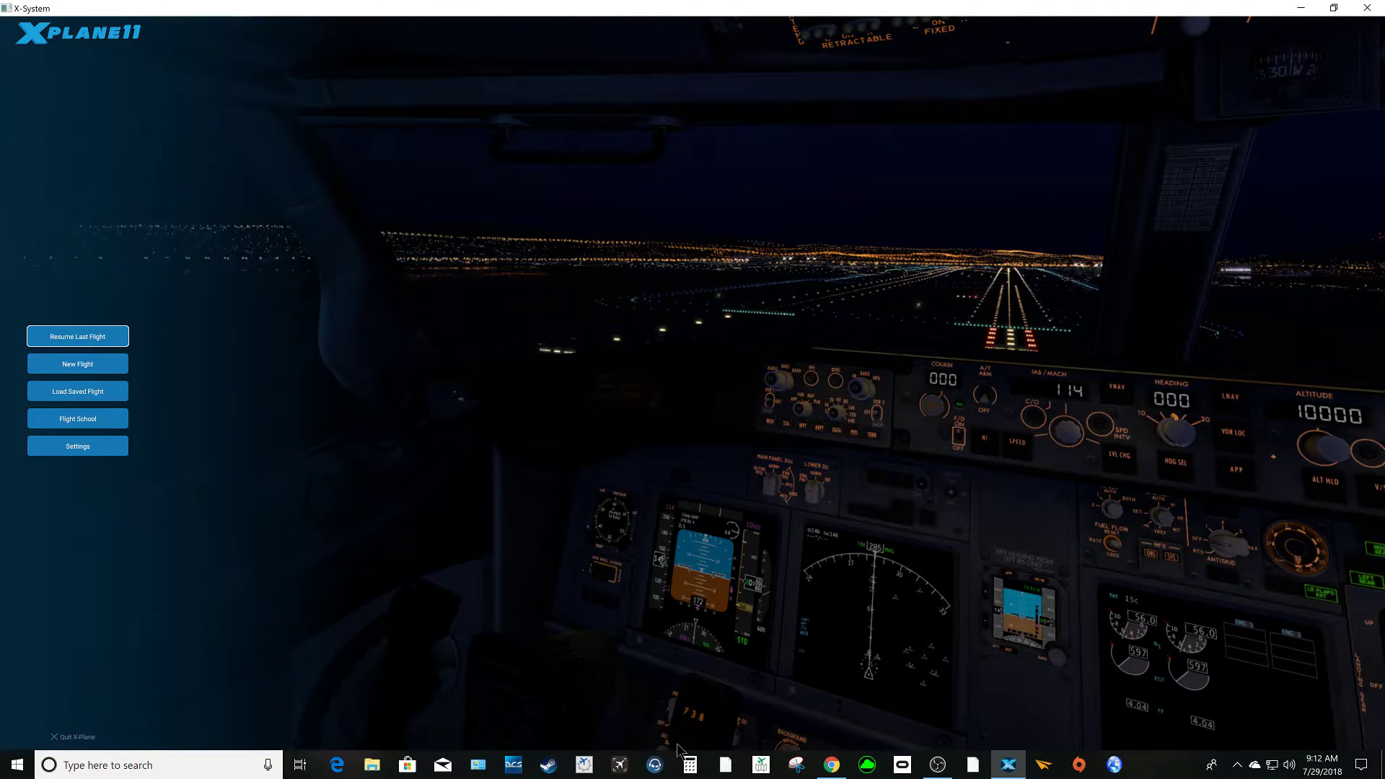
# Choose New Flight and start the Cessna 172 flight on the runway
pyautogui.click(86, 363)
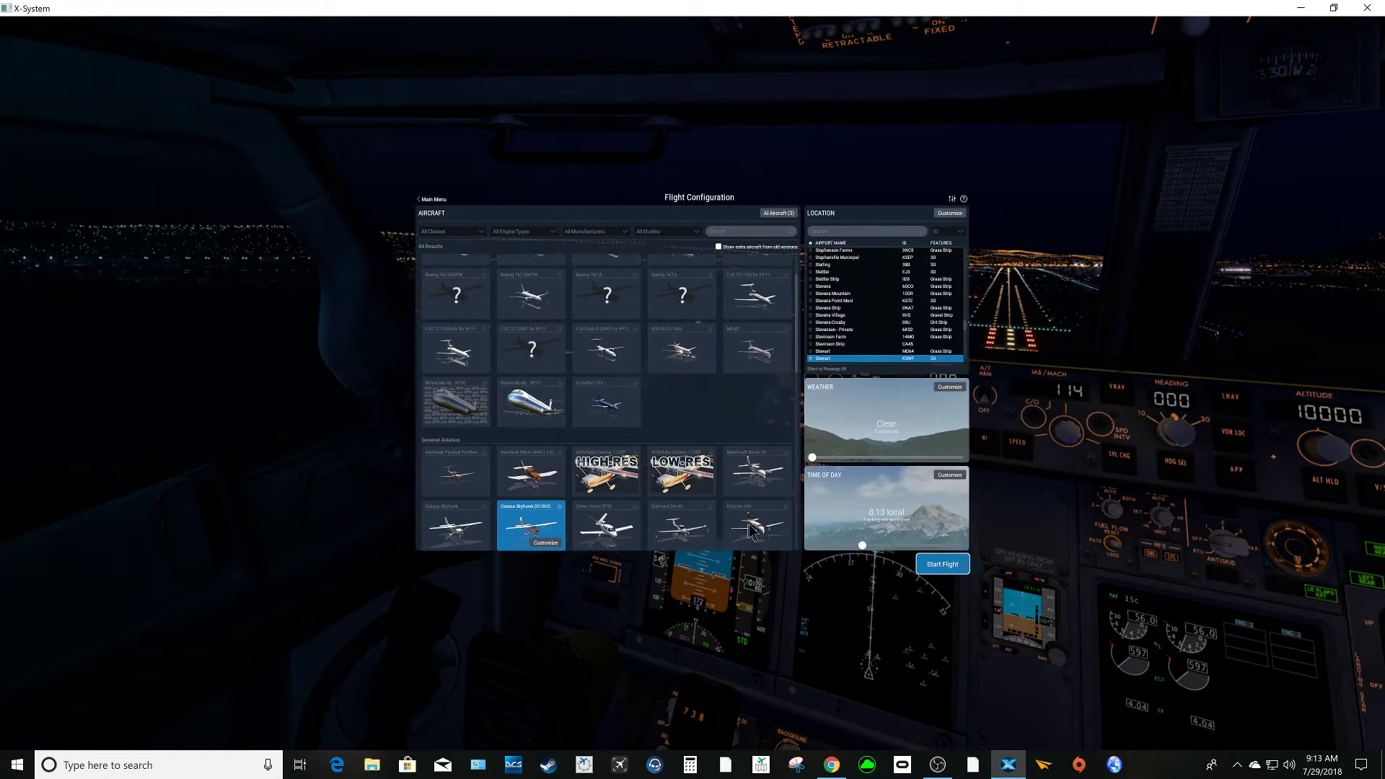
pyautogui.click(934, 564)
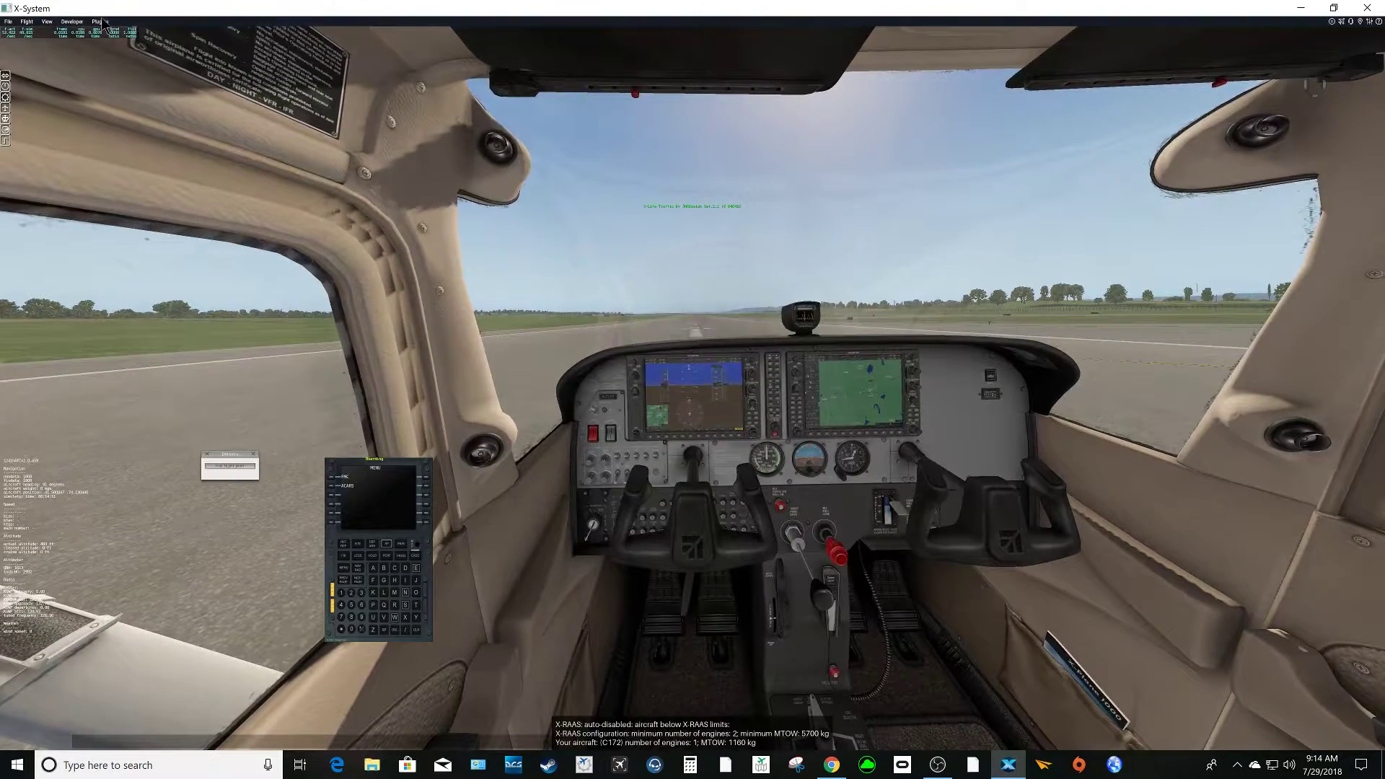
# Hide the 124thATCv2 readout and dismiss the network flight-plan panel
pyautogui.click(102, 21)
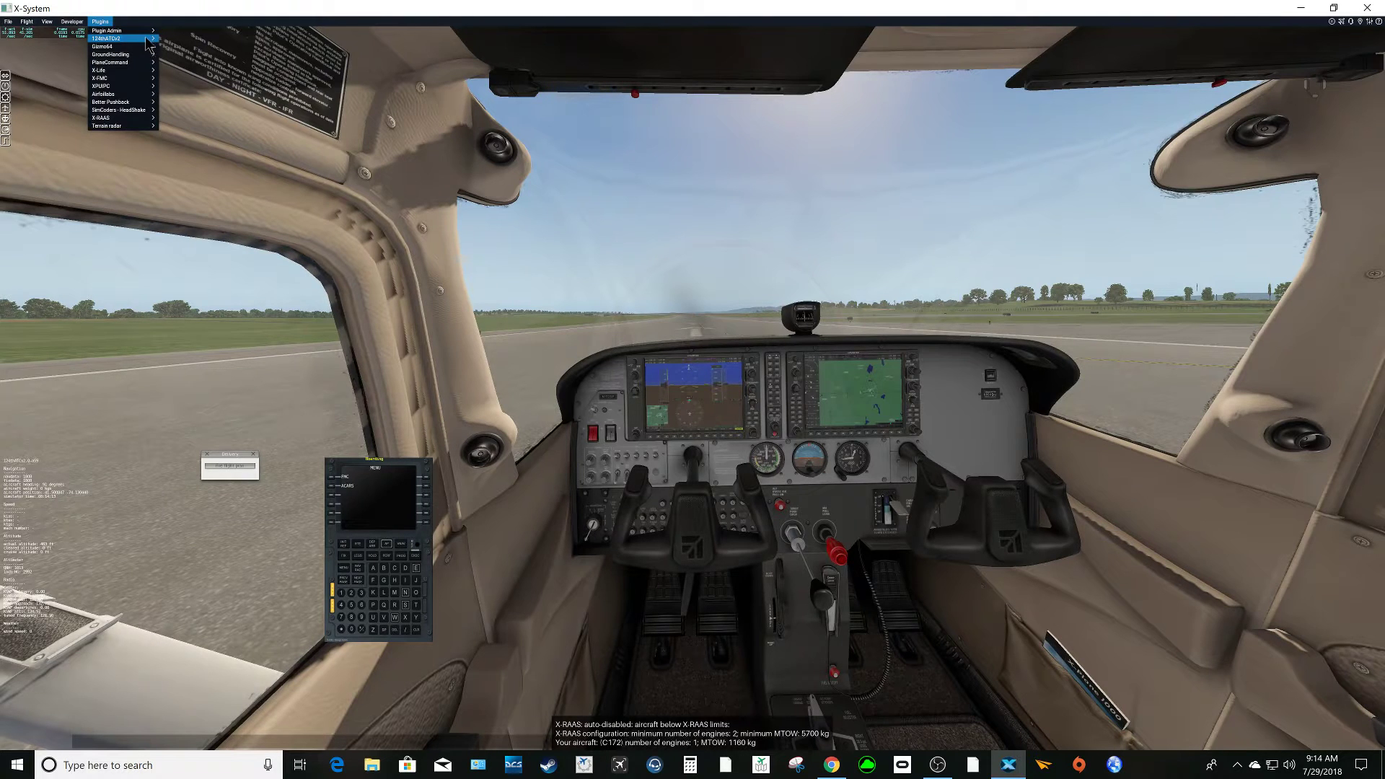
pyautogui.moveTo(109, 38)
pyautogui.click(175, 50)
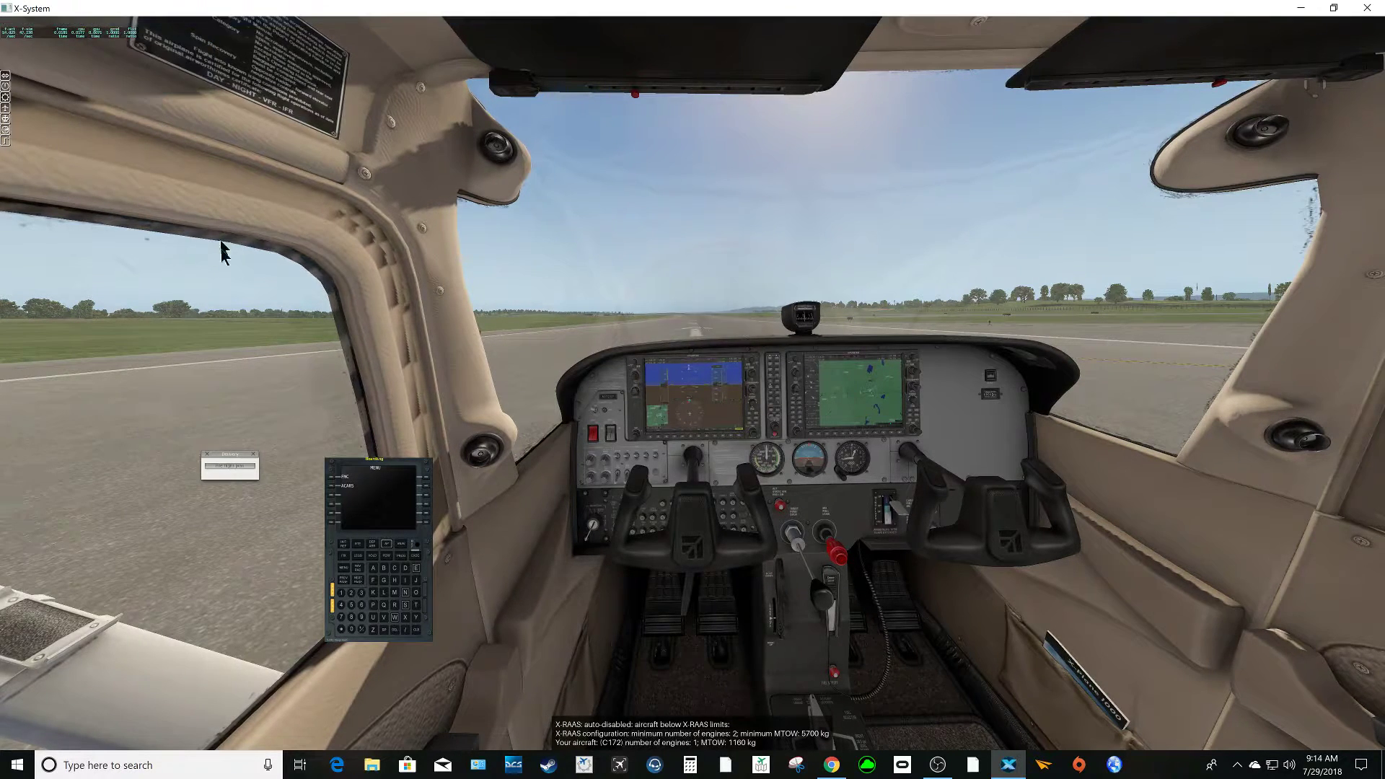
pyautogui.click(251, 465)
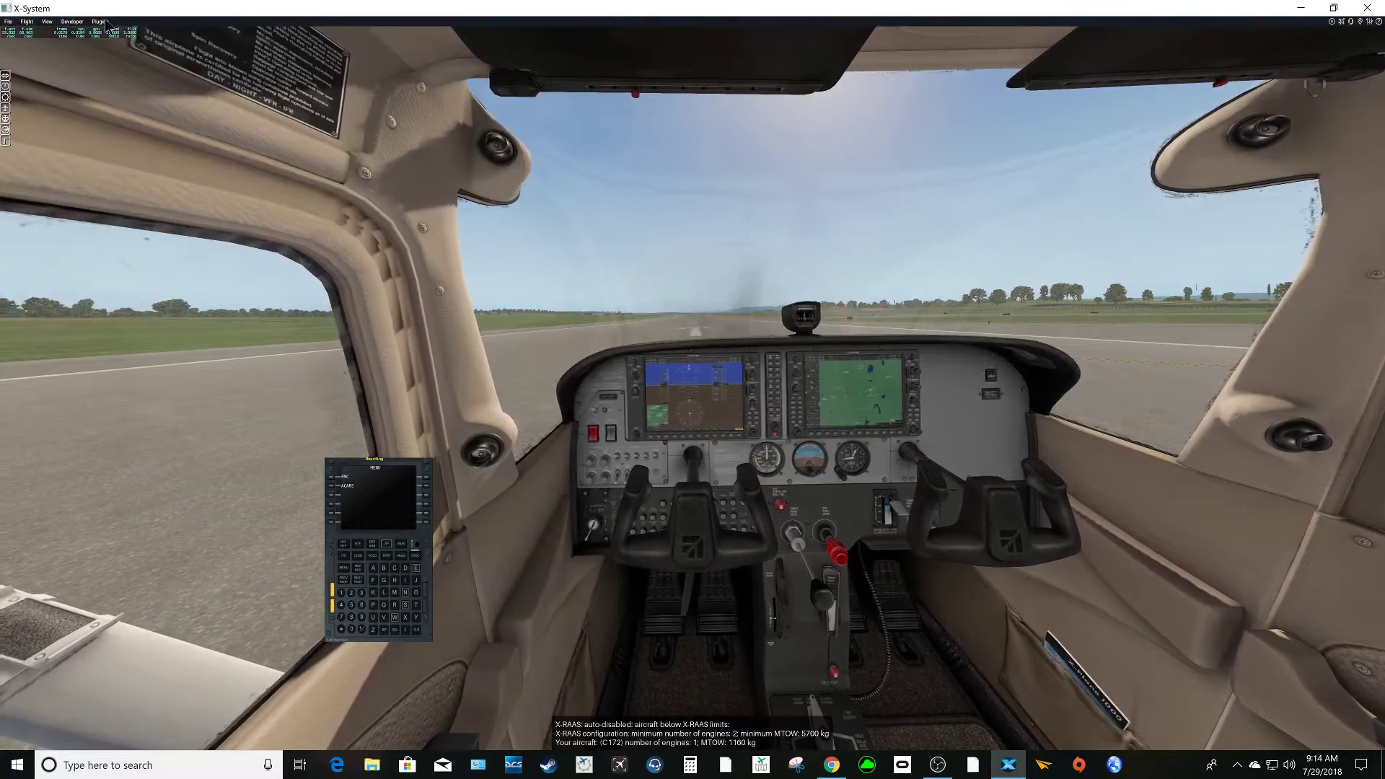
# Toggle off the X-FMC window and close the Plugins menu
pyautogui.click(107, 21)
pyautogui.moveTo(108, 78)
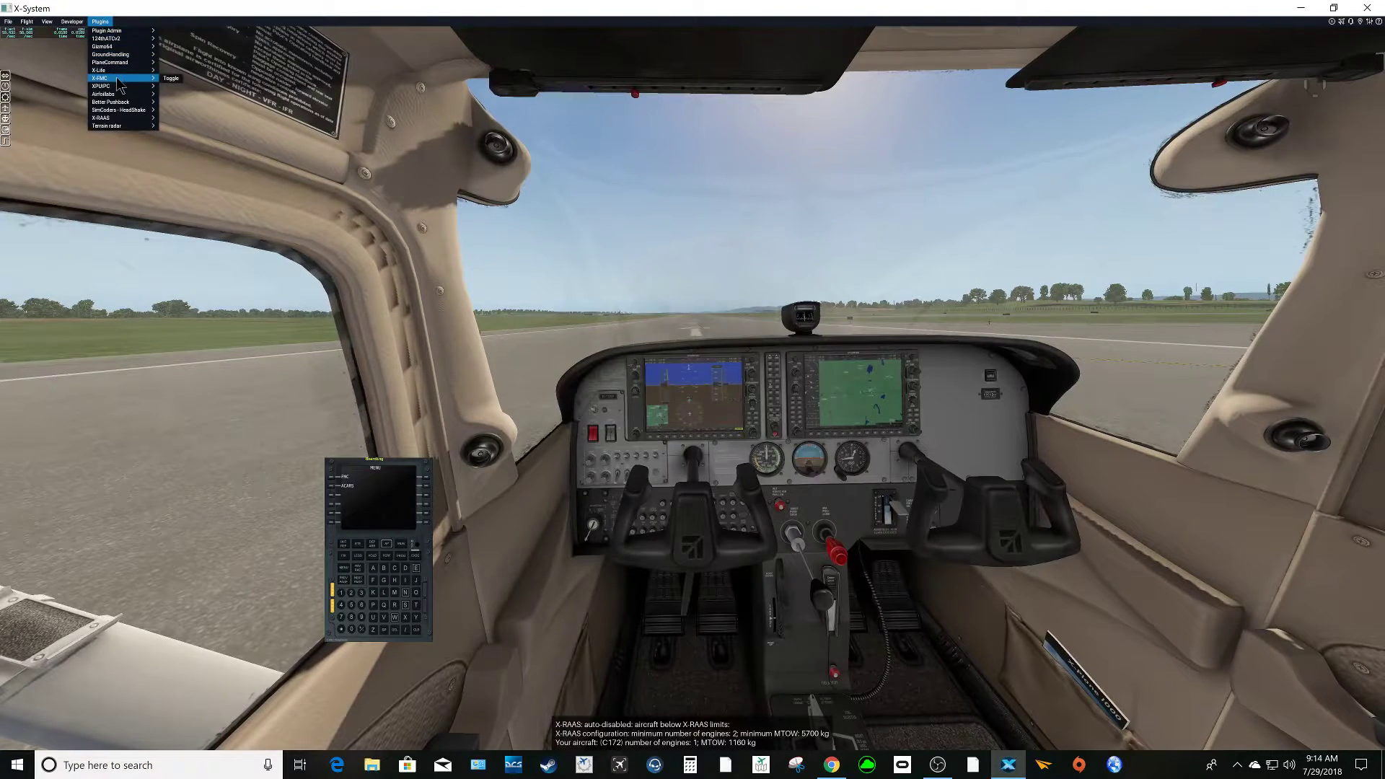
pyautogui.click(179, 85)
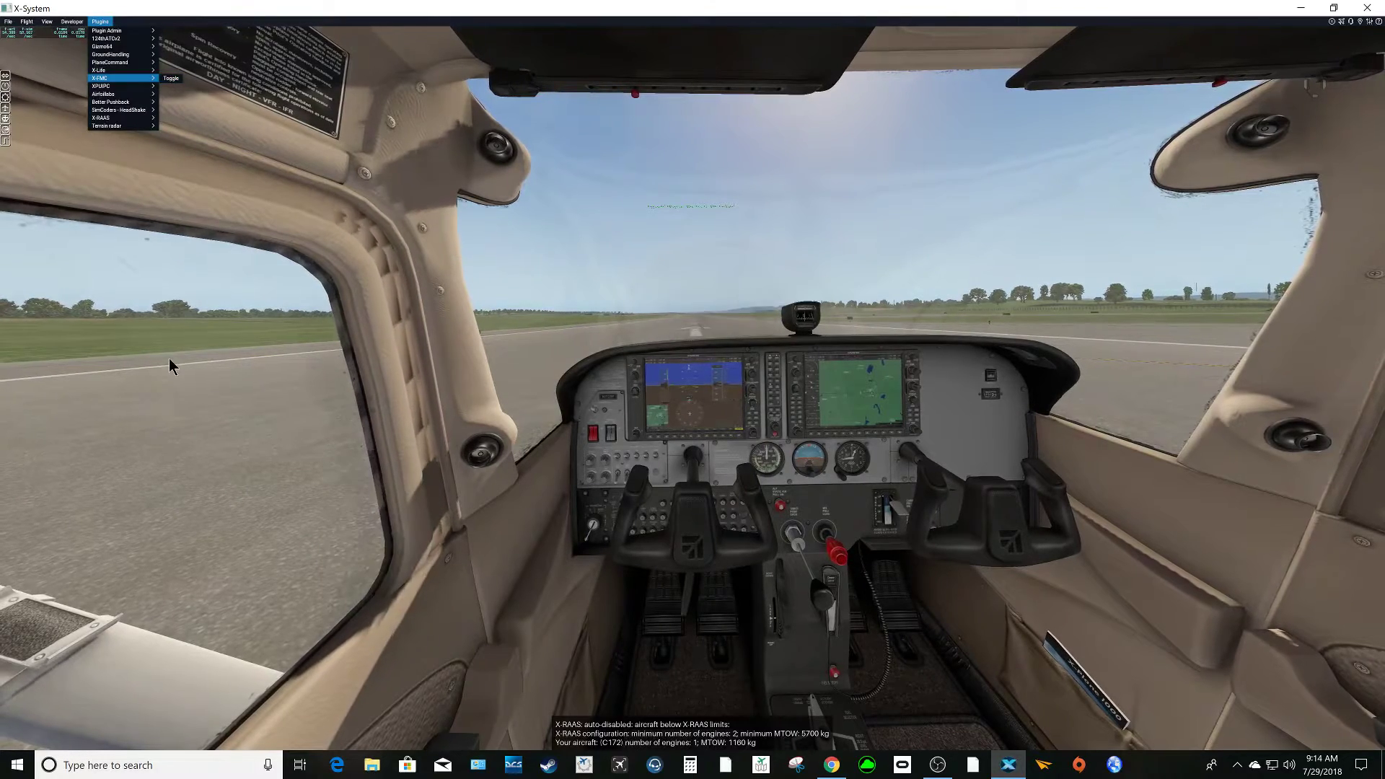
pyautogui.click(138, 220)
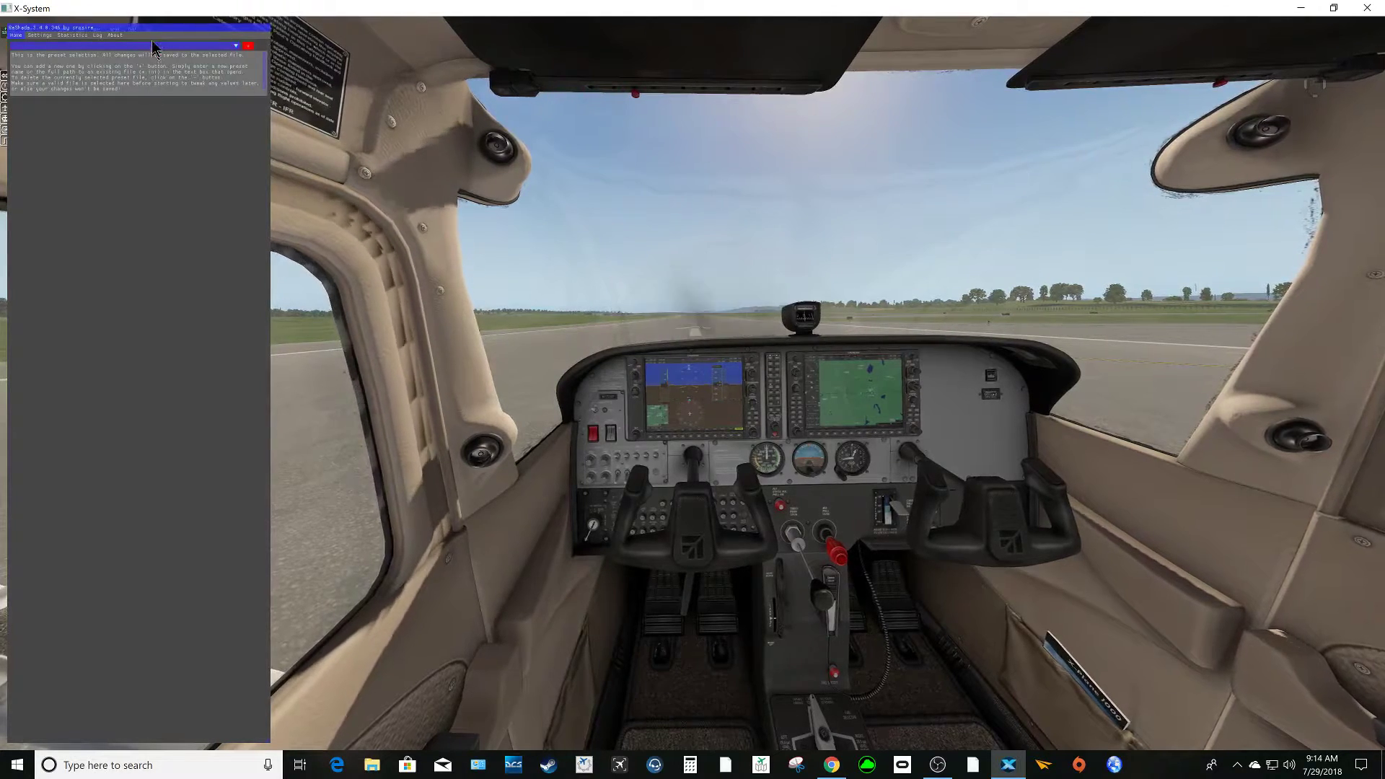
pyautogui.moveTo(153, 46)
pyautogui.mouseDown()
pyautogui.moveTo(331, 71)
pyautogui.moveTo(827, 99)
pyautogui.moveTo(792, 67)
pyautogui.mouseUp()
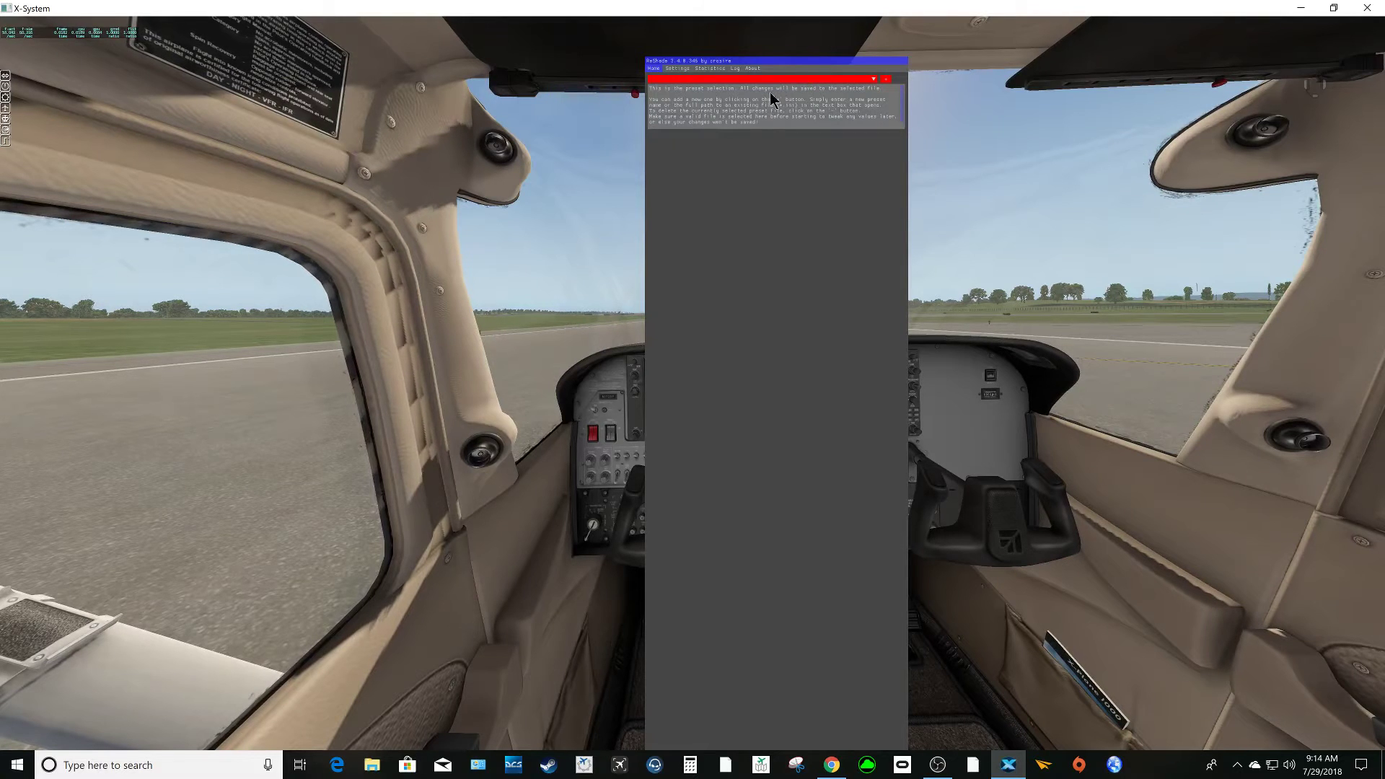
pyautogui.click(678, 68)
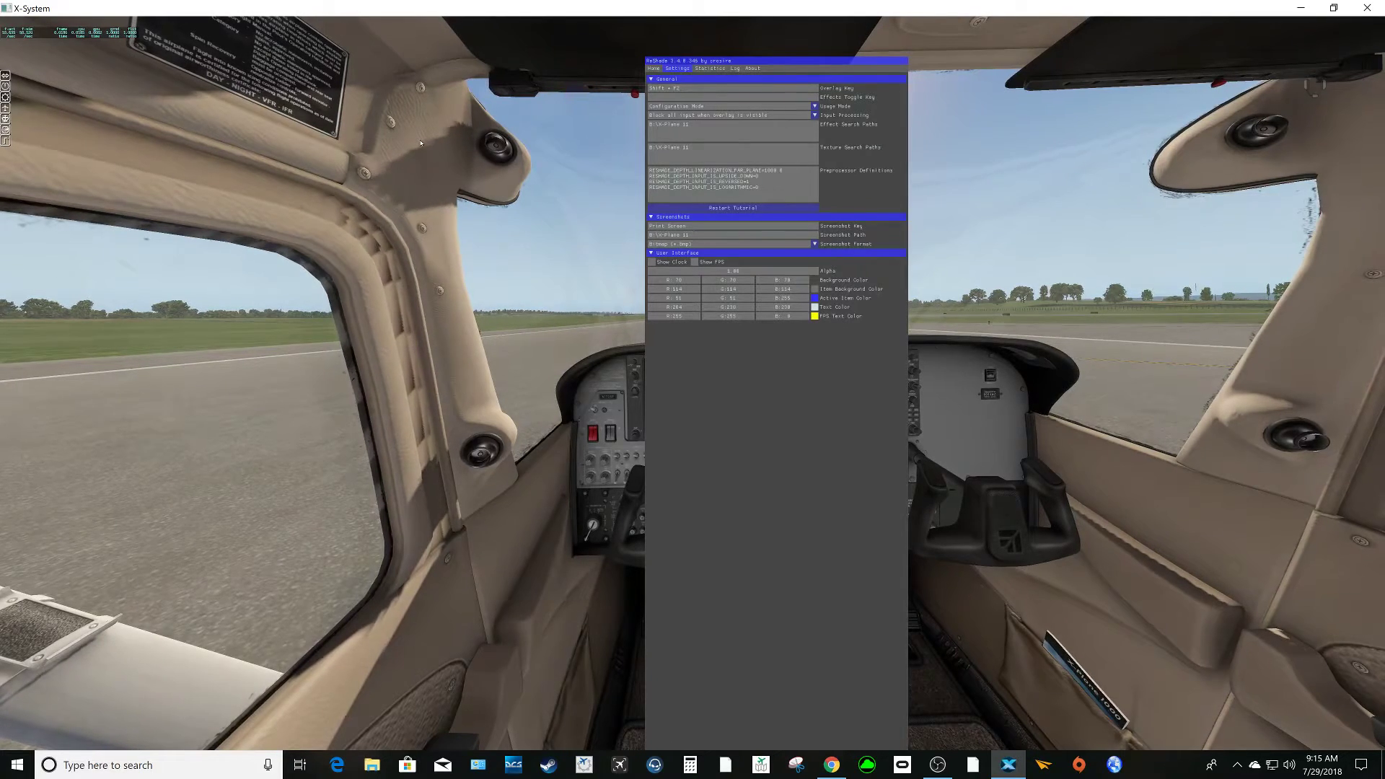
pyautogui.hotkey('shift', 'F2')
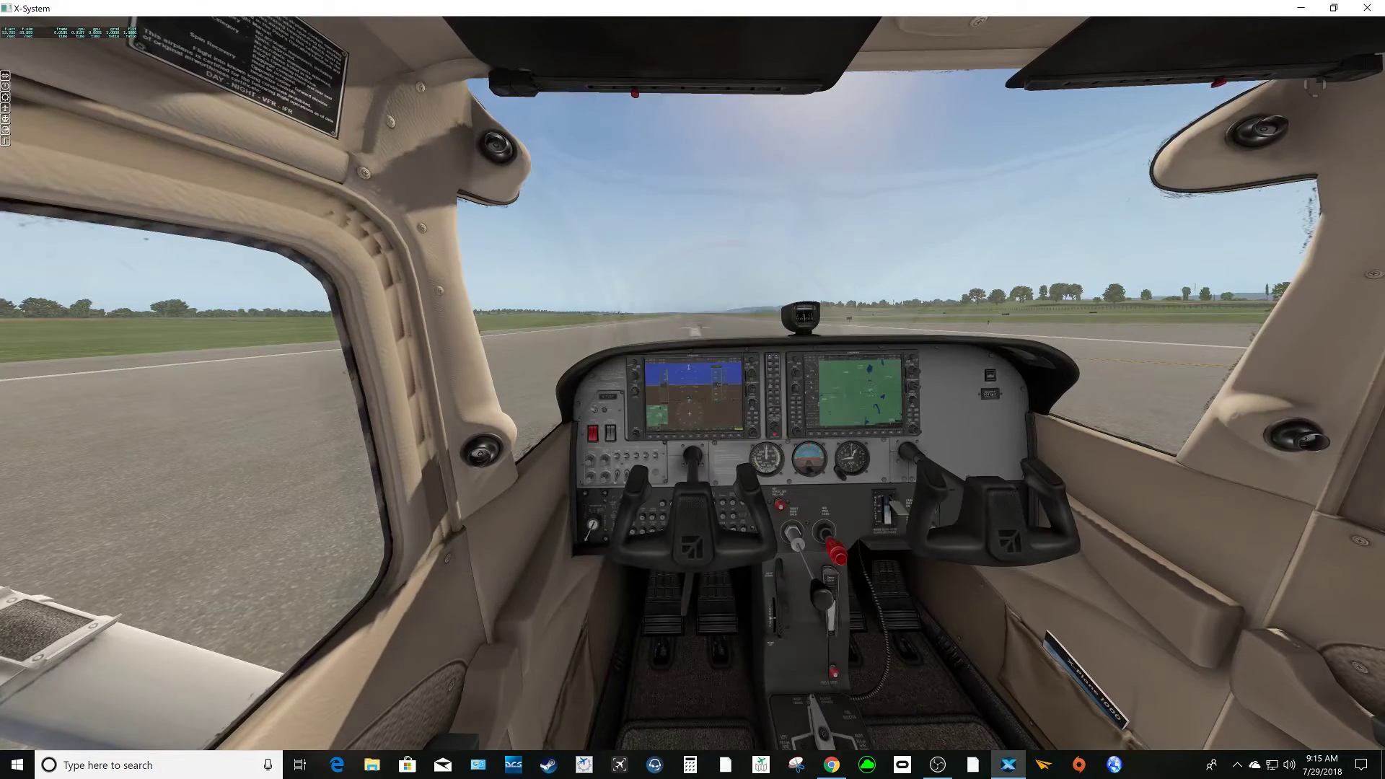
pyautogui.moveTo(1322, 26)
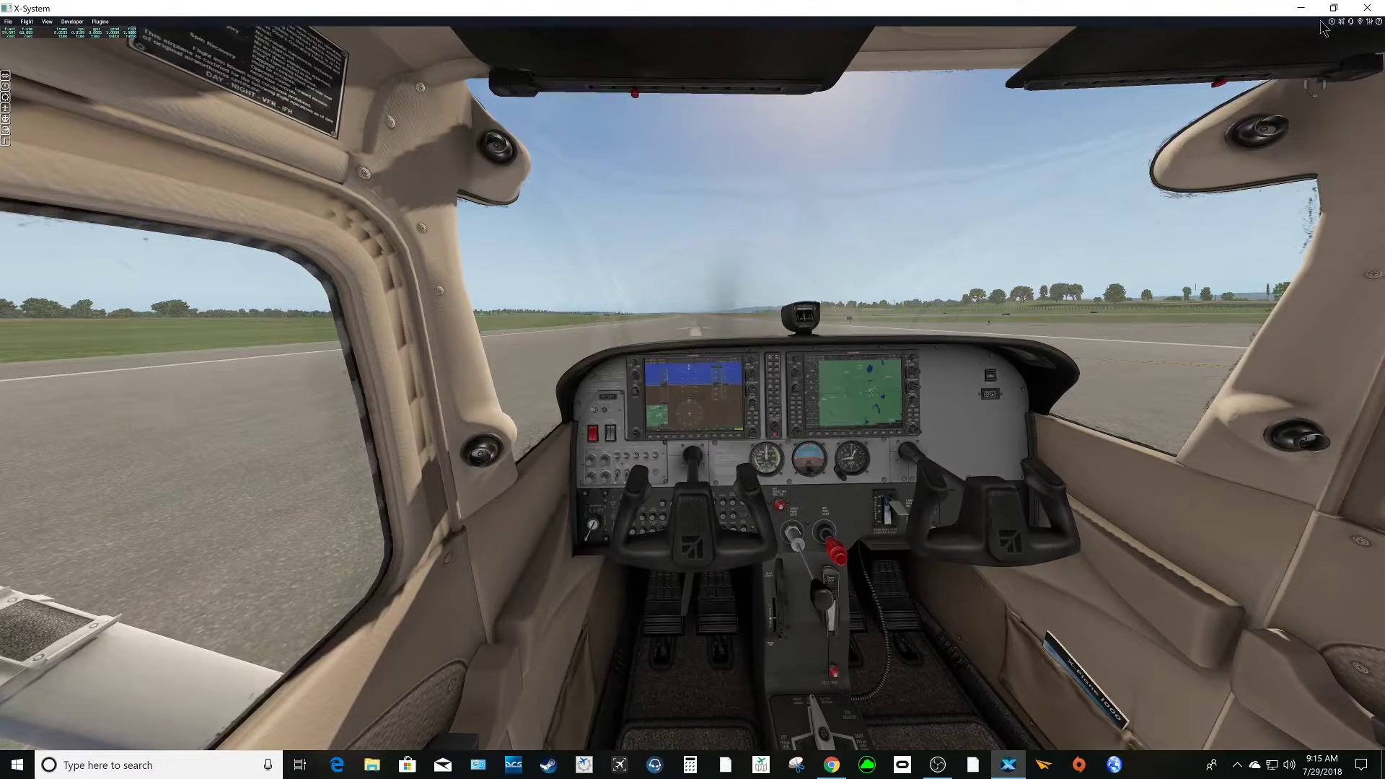
# Pause the simulator, look toward the left window, and confirm quitting X-Plane 11
pyautogui.press('p')
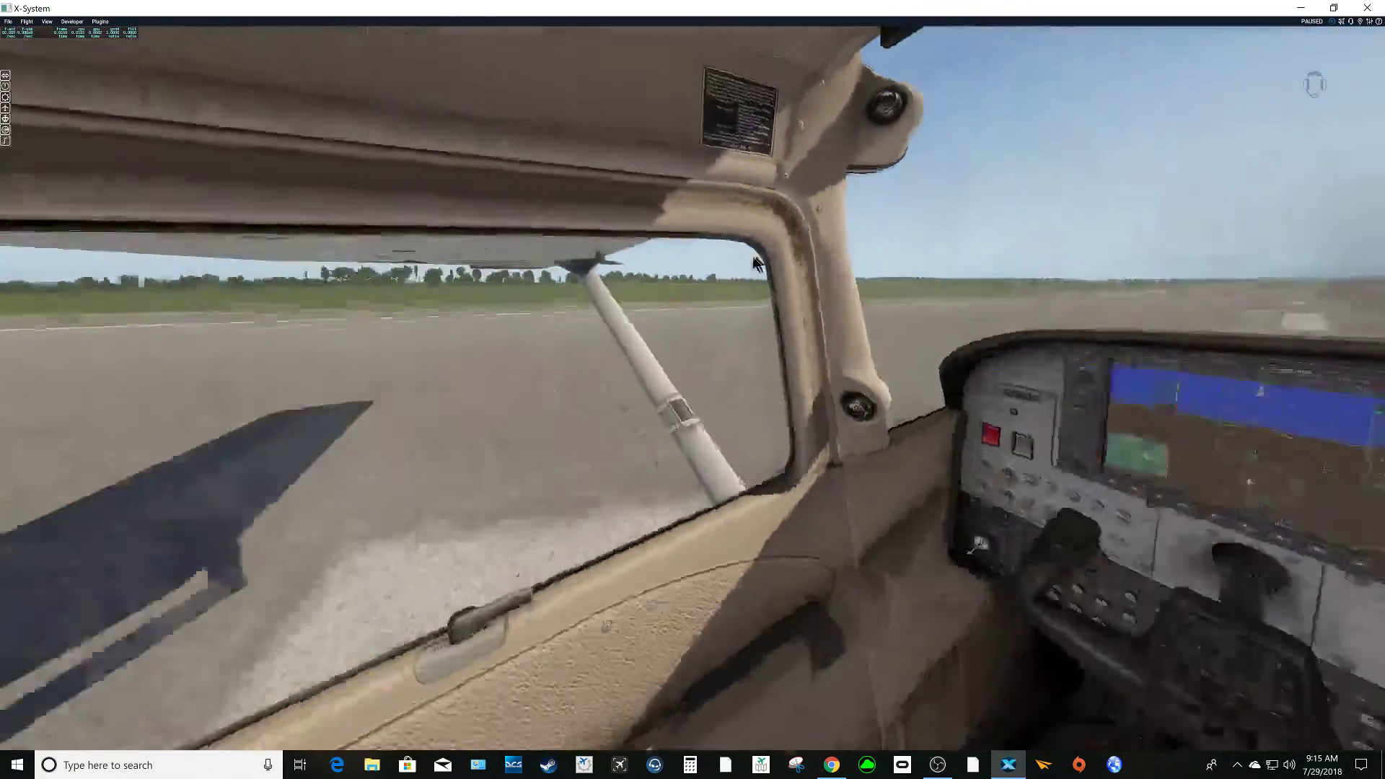
pyautogui.moveTo(1031, 238)
pyautogui.mouseDown()
pyautogui.moveTo(718, 260)
pyautogui.moveTo(993, 225)
pyautogui.mouseUp()
pyautogui.scroll(-2, 999, 225)
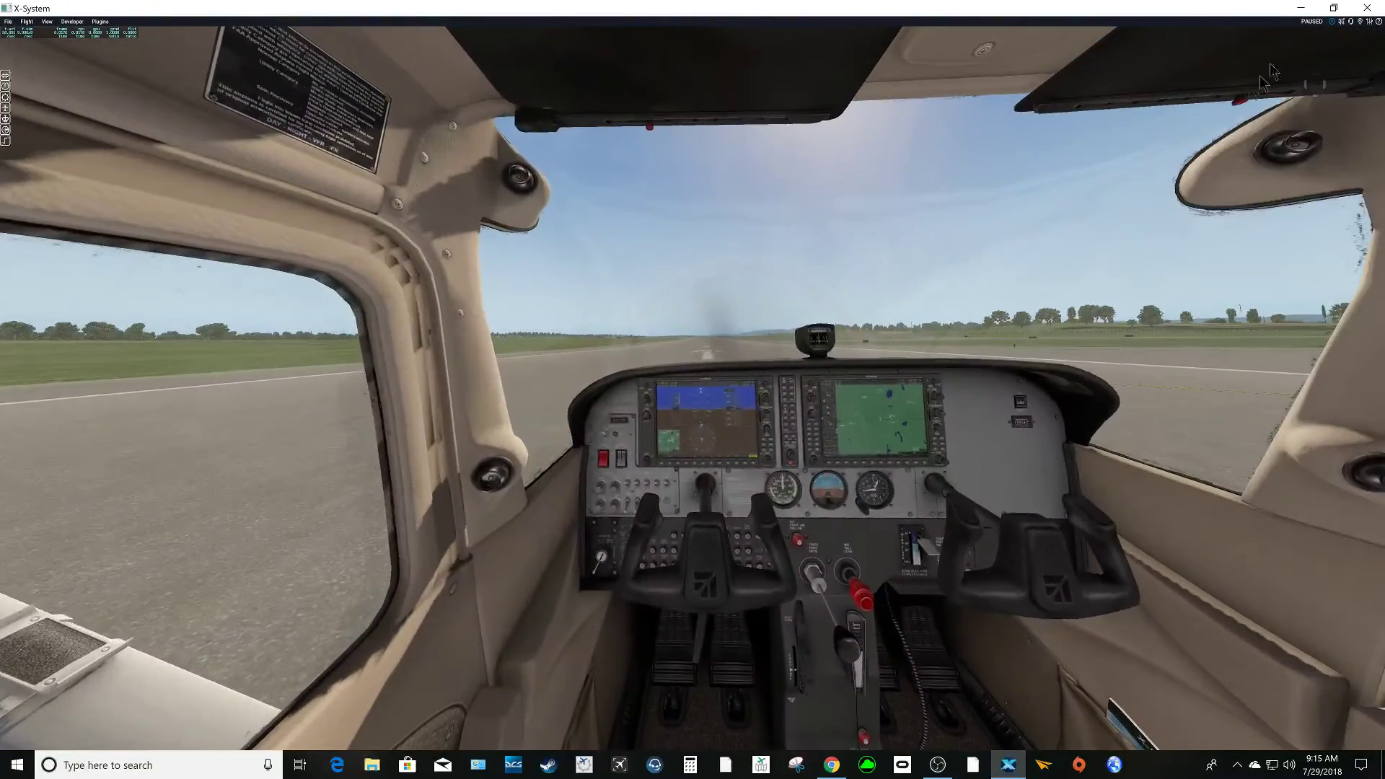
pyautogui.click(1374, 8)
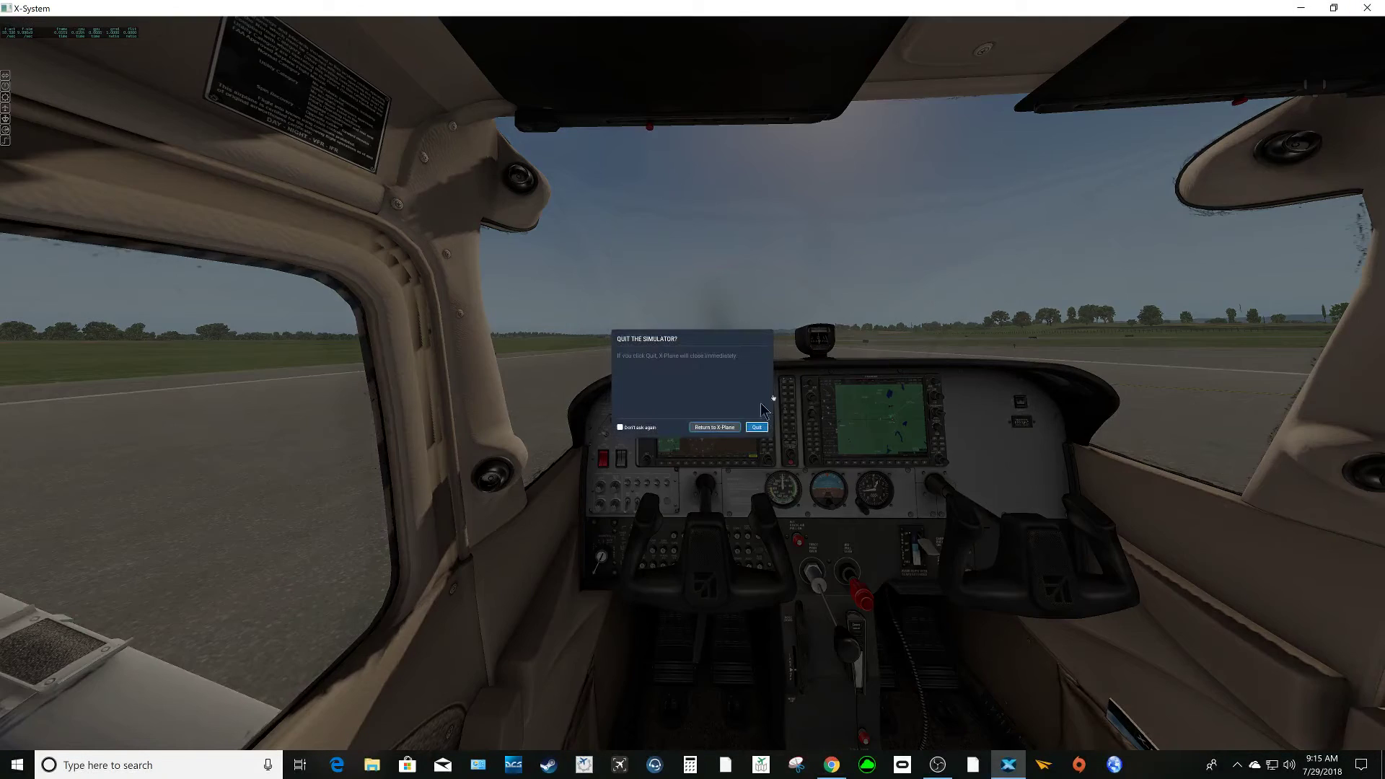
pyautogui.click(757, 428)
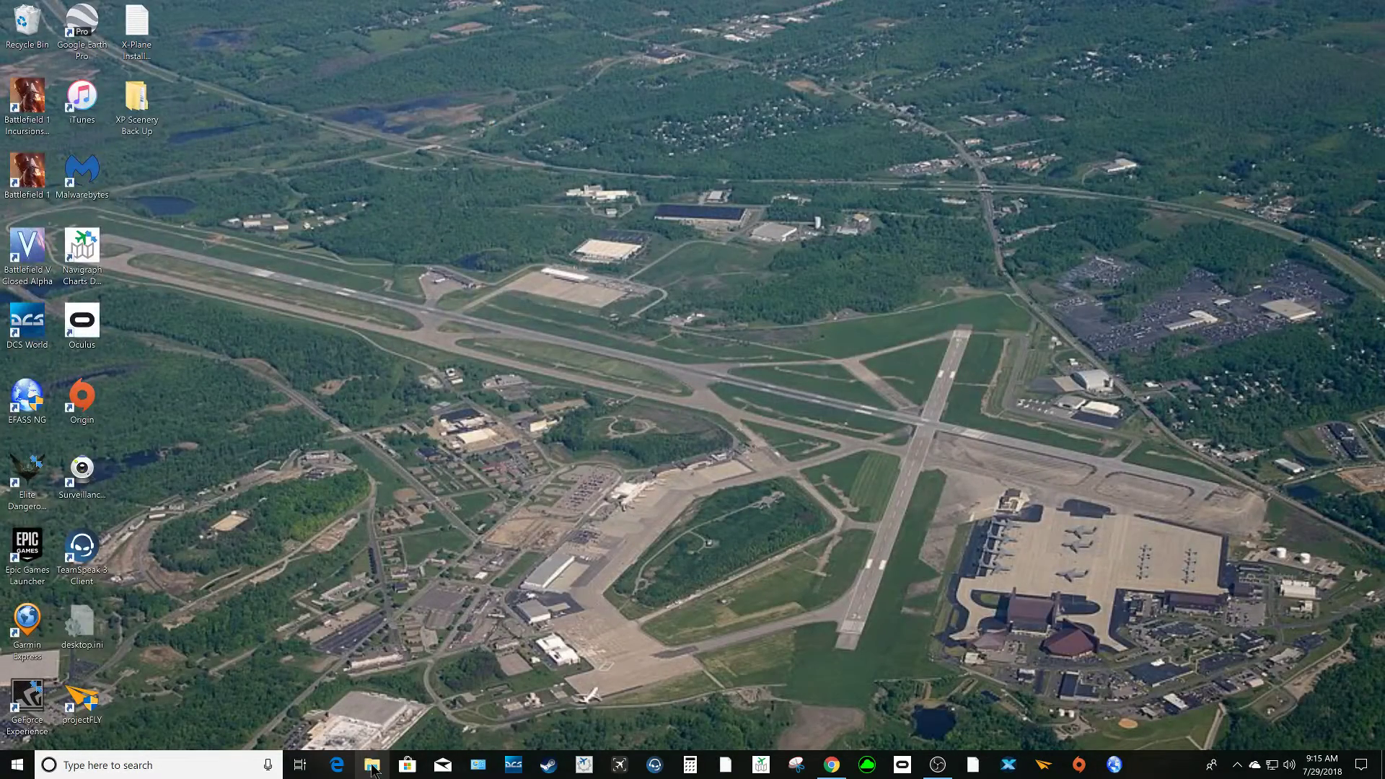
# In File Explorer, browse to 1 TB (B:) > X-Plane 11 and delete dxgi.dll
pyautogui.click(371, 764)
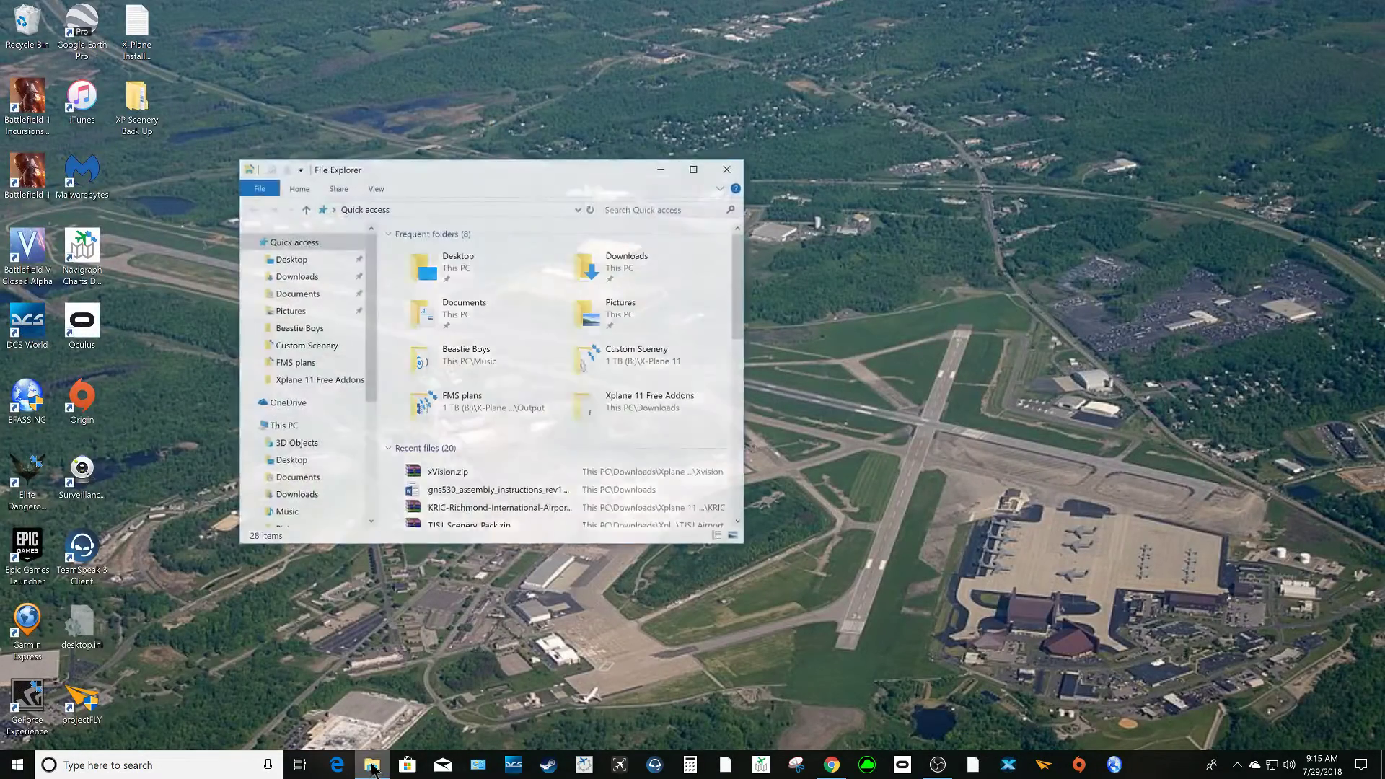
pyautogui.moveTo(433, 173); pyautogui.dragTo(660, 103)
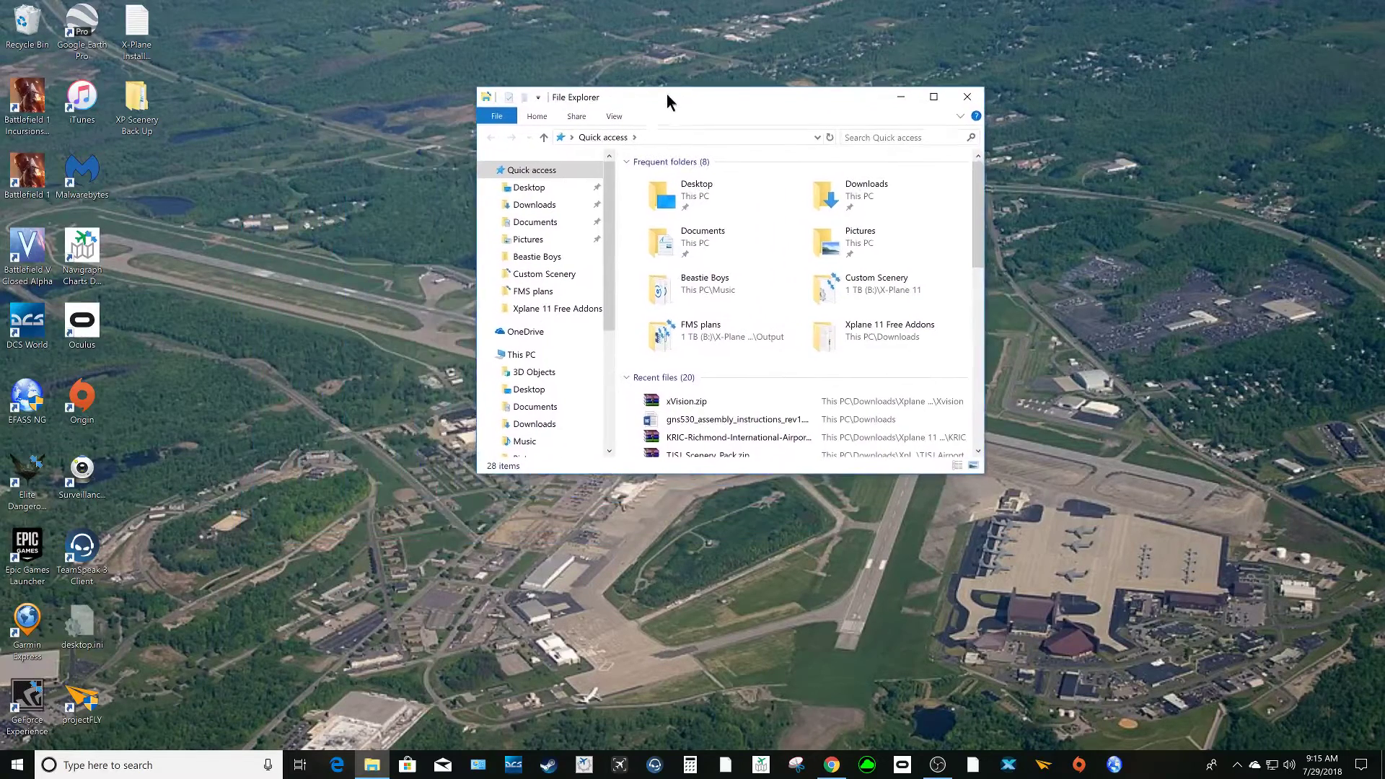
pyautogui.scroll(-1, 524, 346)
pyautogui.scroll(-1, 514, 411)
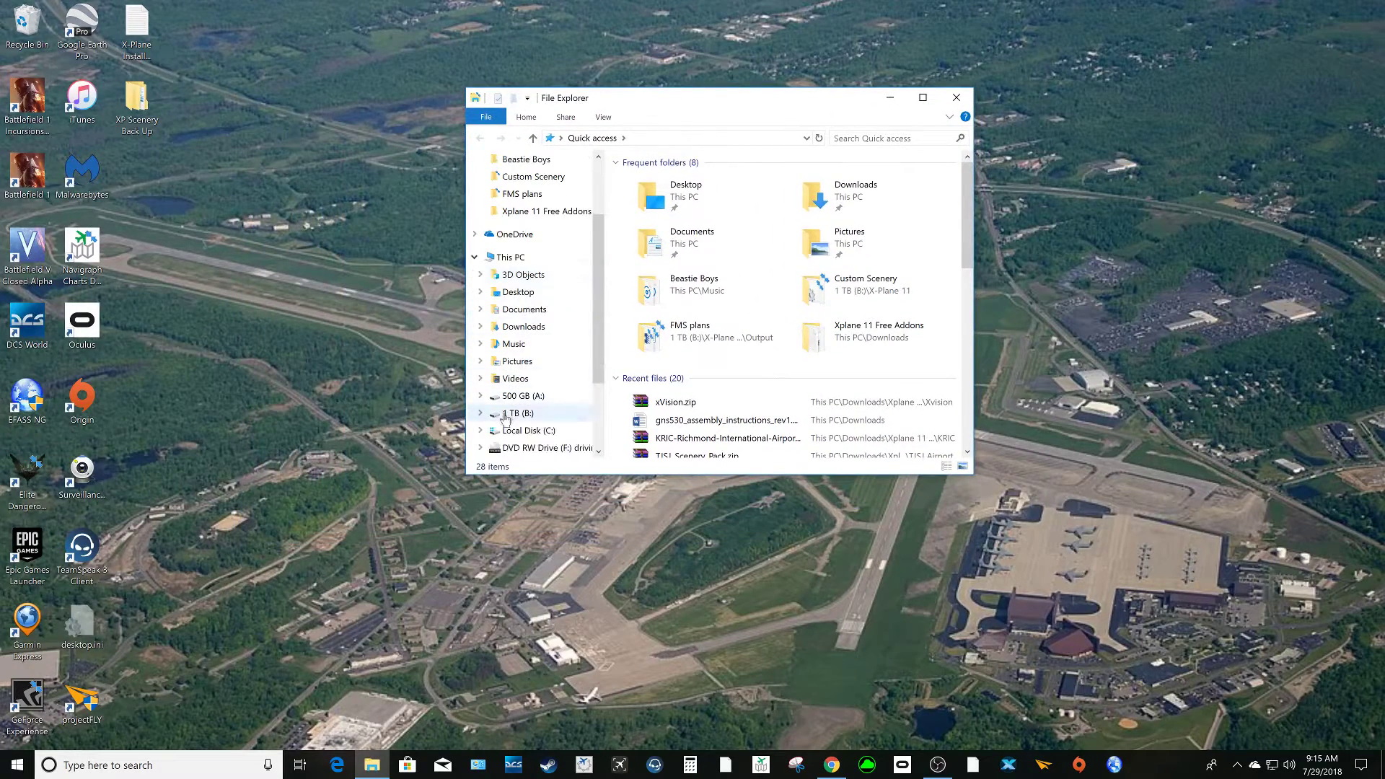
pyautogui.click(519, 413)
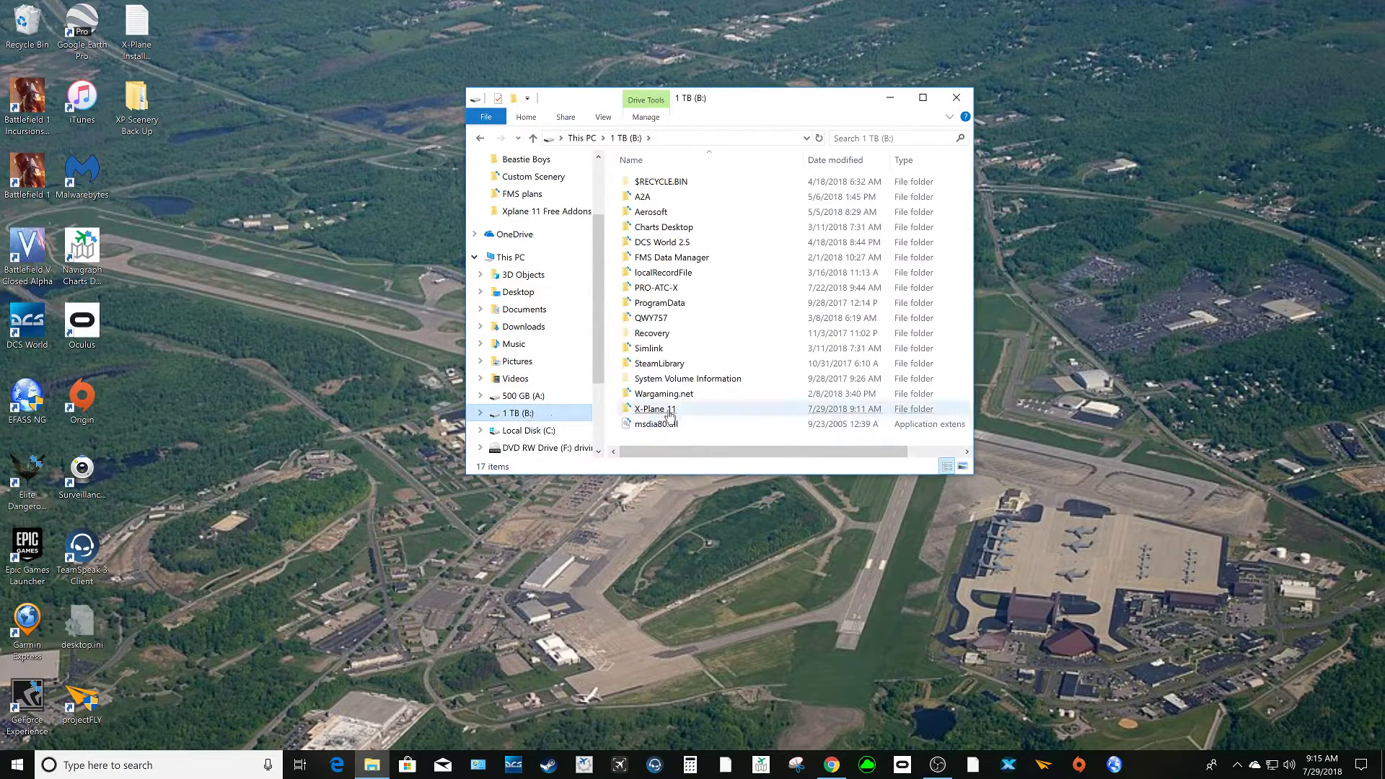
pyautogui.doubleClick(670, 412)
pyautogui.click(679, 415)
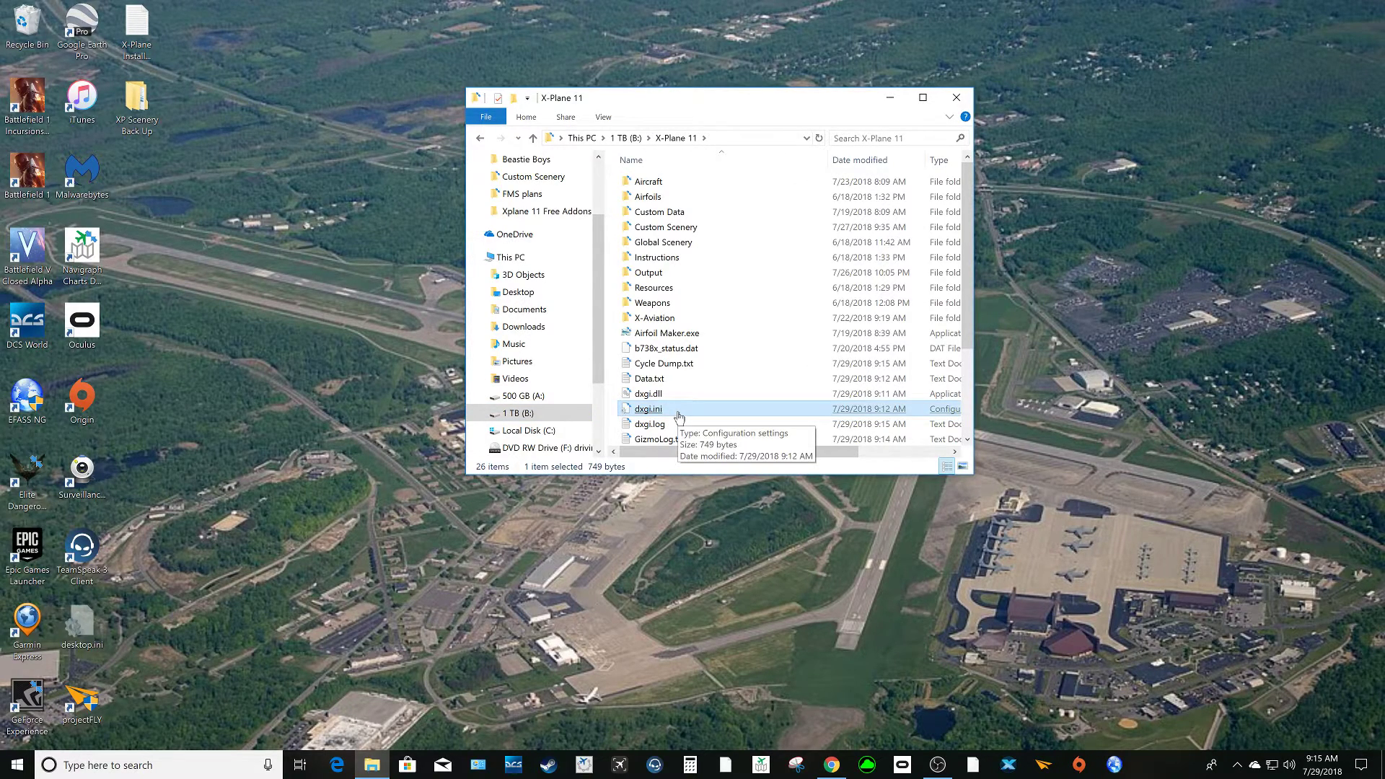
pyautogui.click(637, 401)
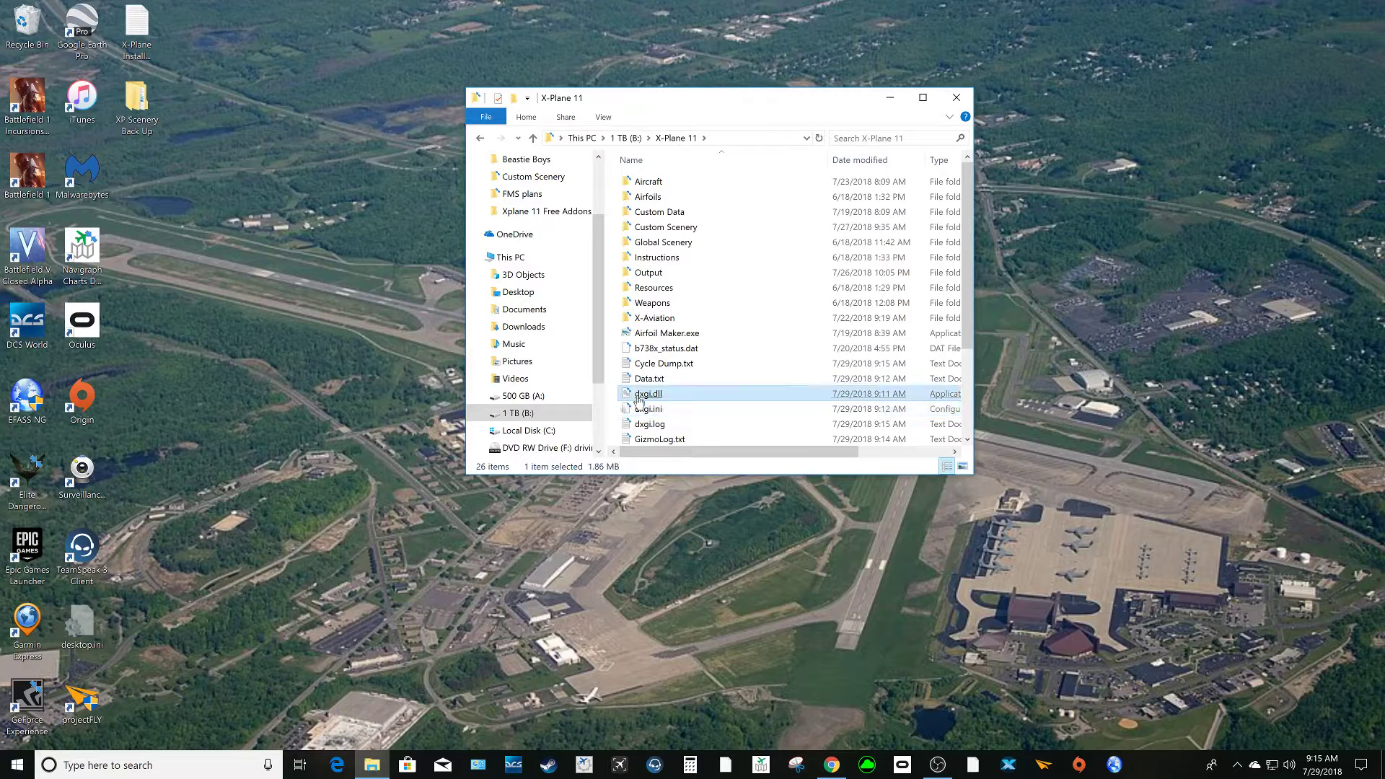
pyautogui.moveTo(648, 394)
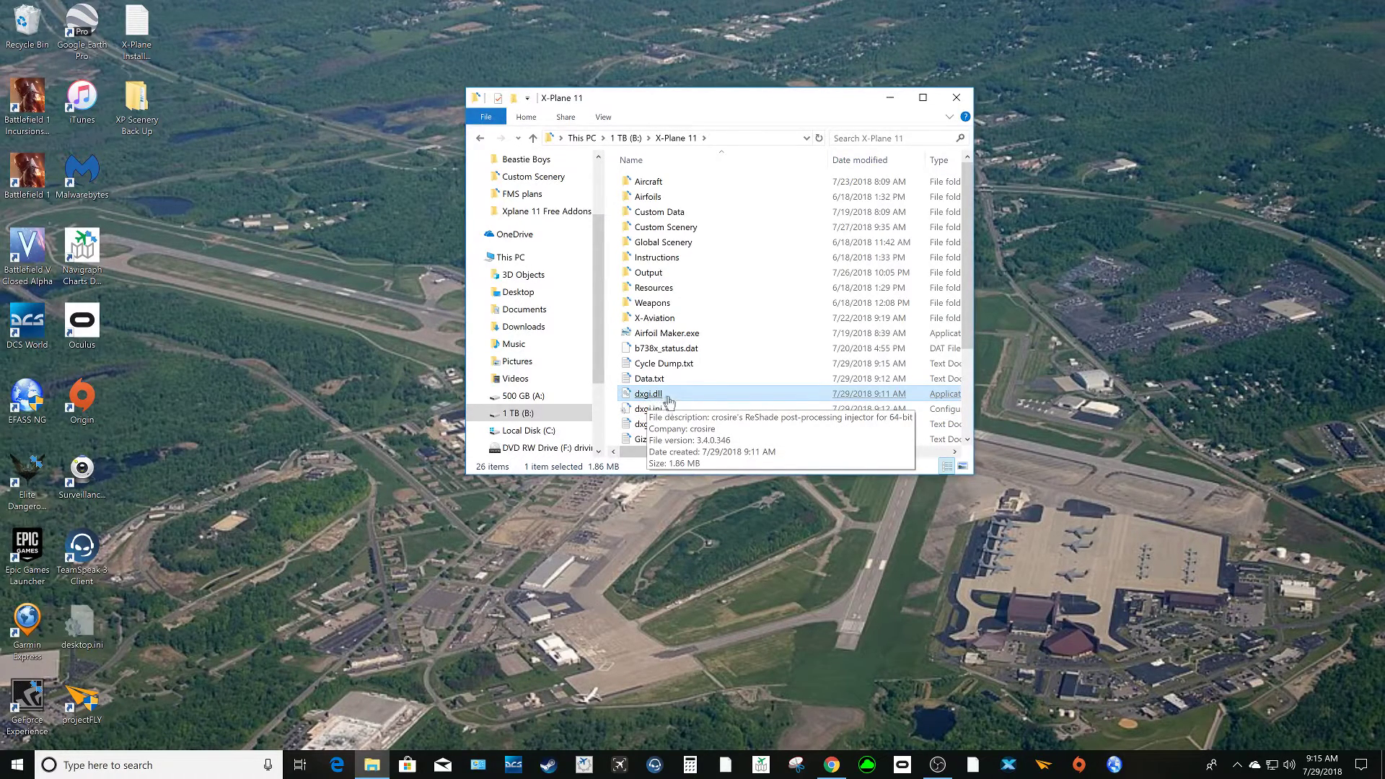
pyautogui.rightClick(649, 400)
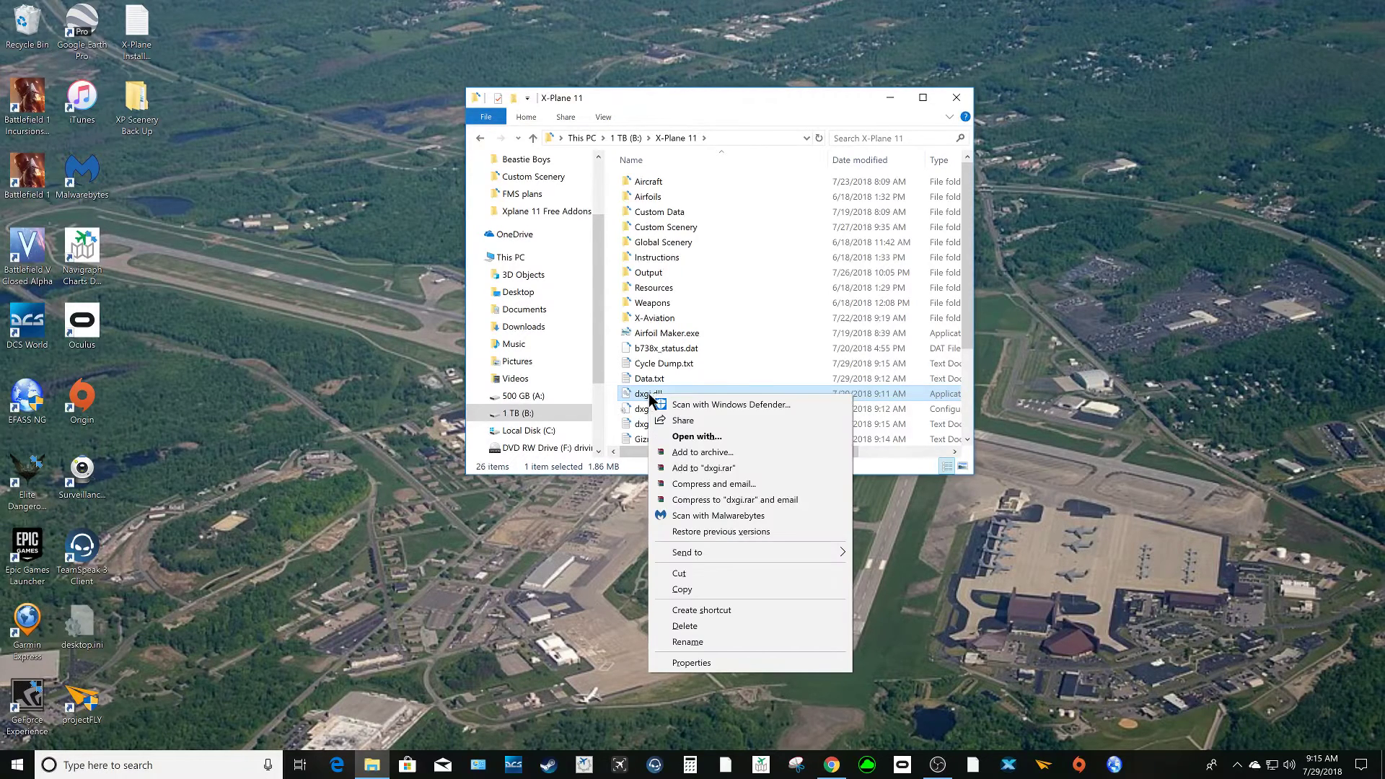
pyautogui.click(685, 625)
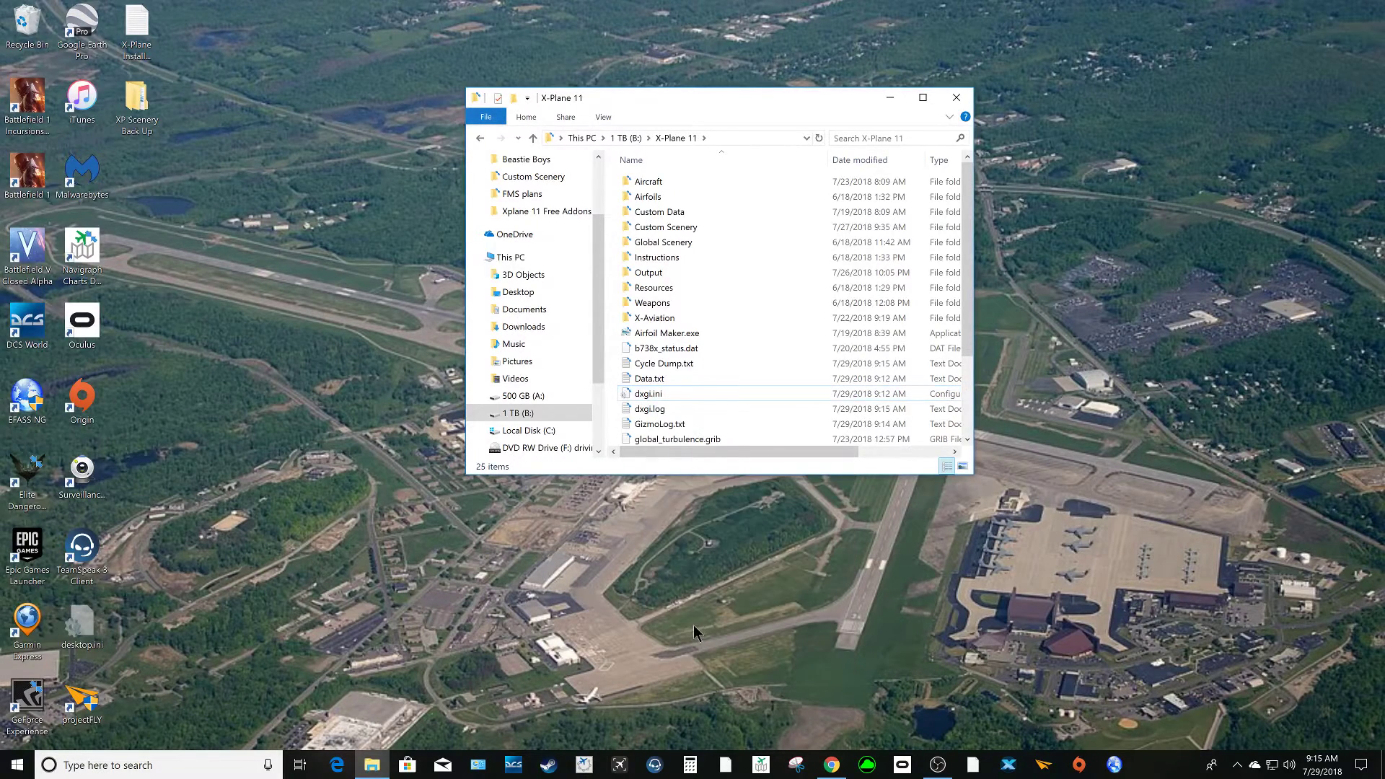
# Close File Explorer and maximize the X-Plane 11 loading window to full screen
pyautogui.click(954, 101)
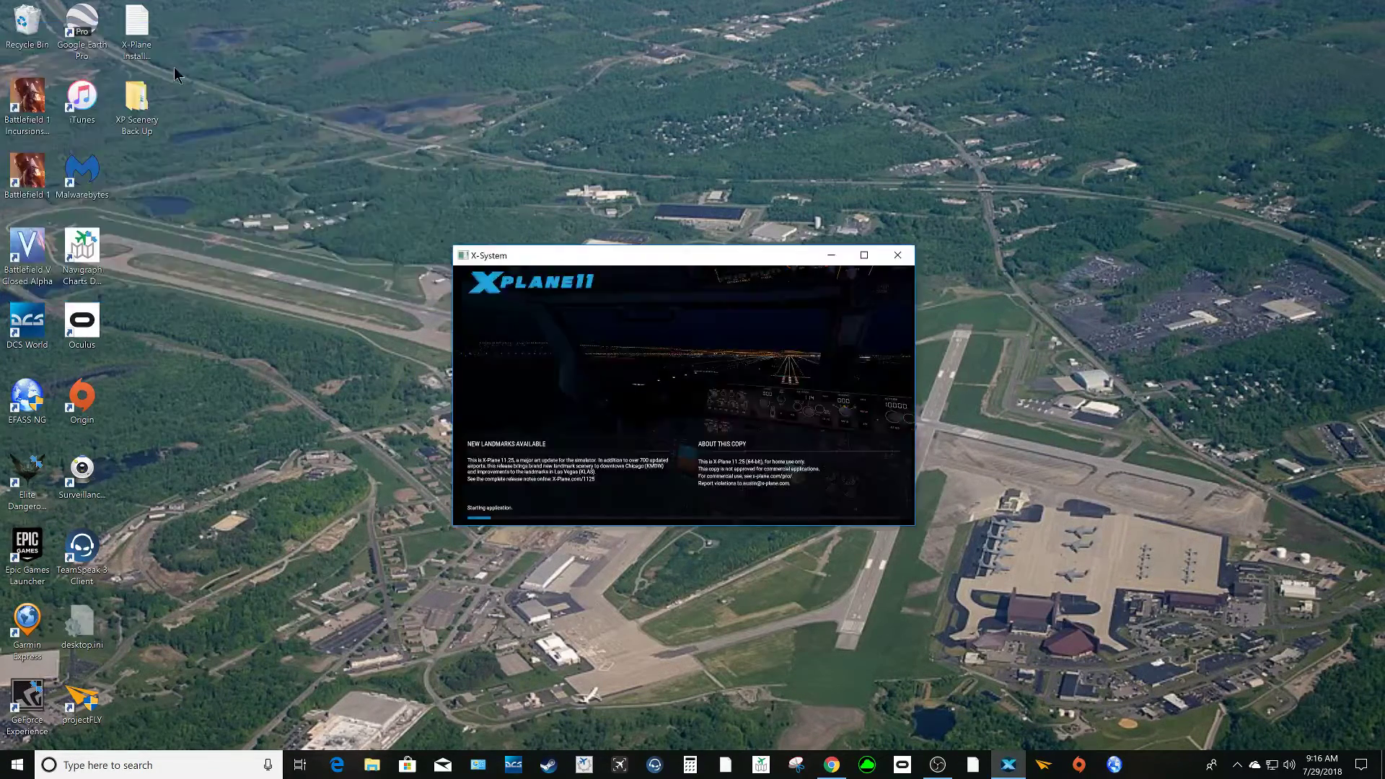
pyautogui.click(857, 256)
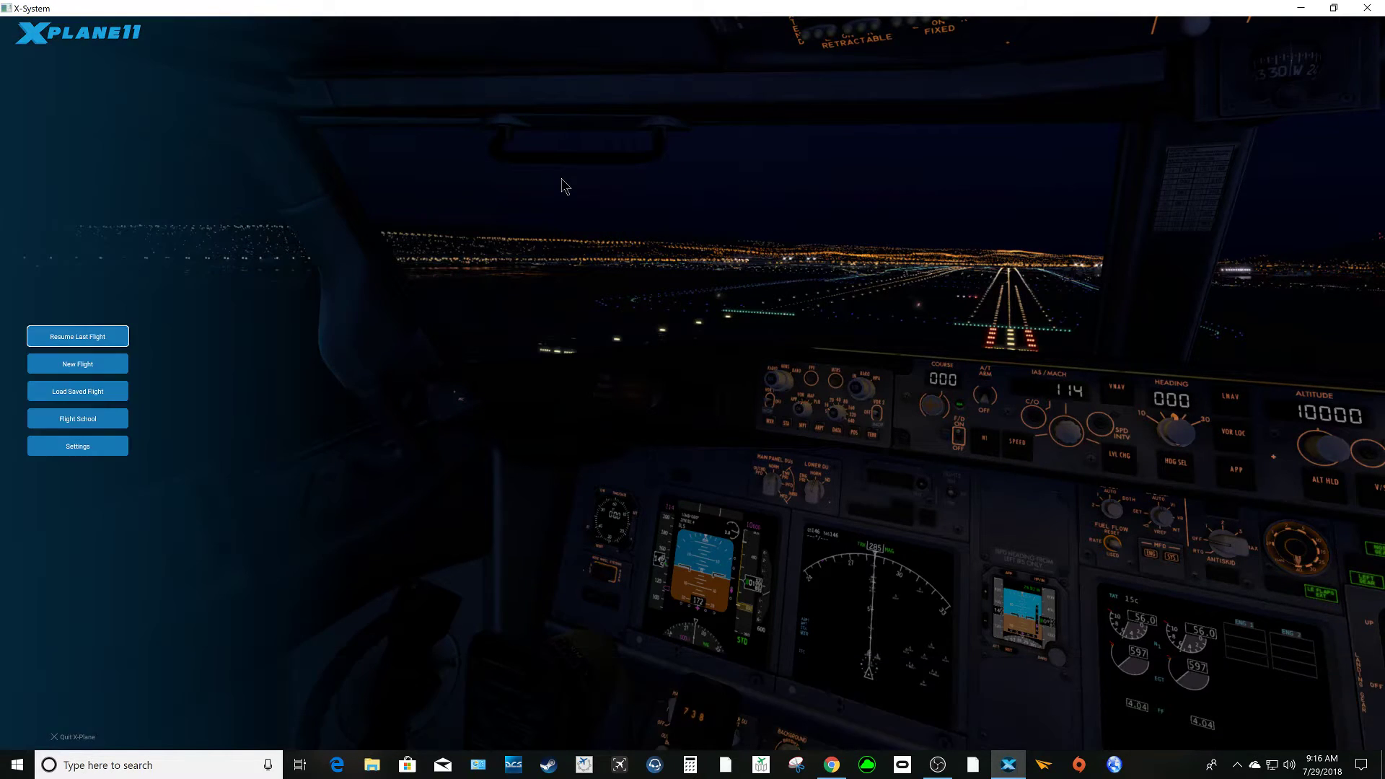
# Choose Resume Last Flight to reload the Cessna 172 on the runway
pyautogui.click(98, 335)
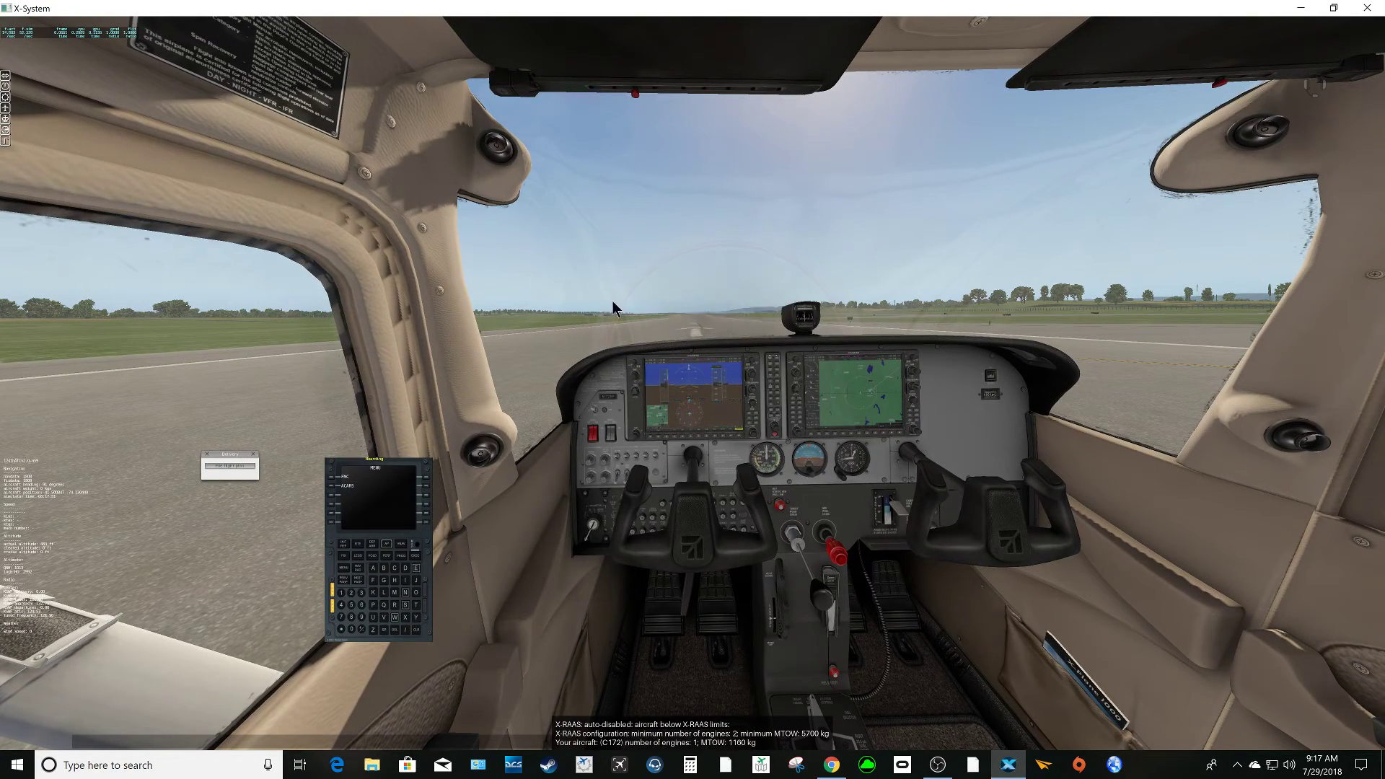
# Pause the simulation with P, confirming no ReShade overlay appears
pyautogui.press('p')
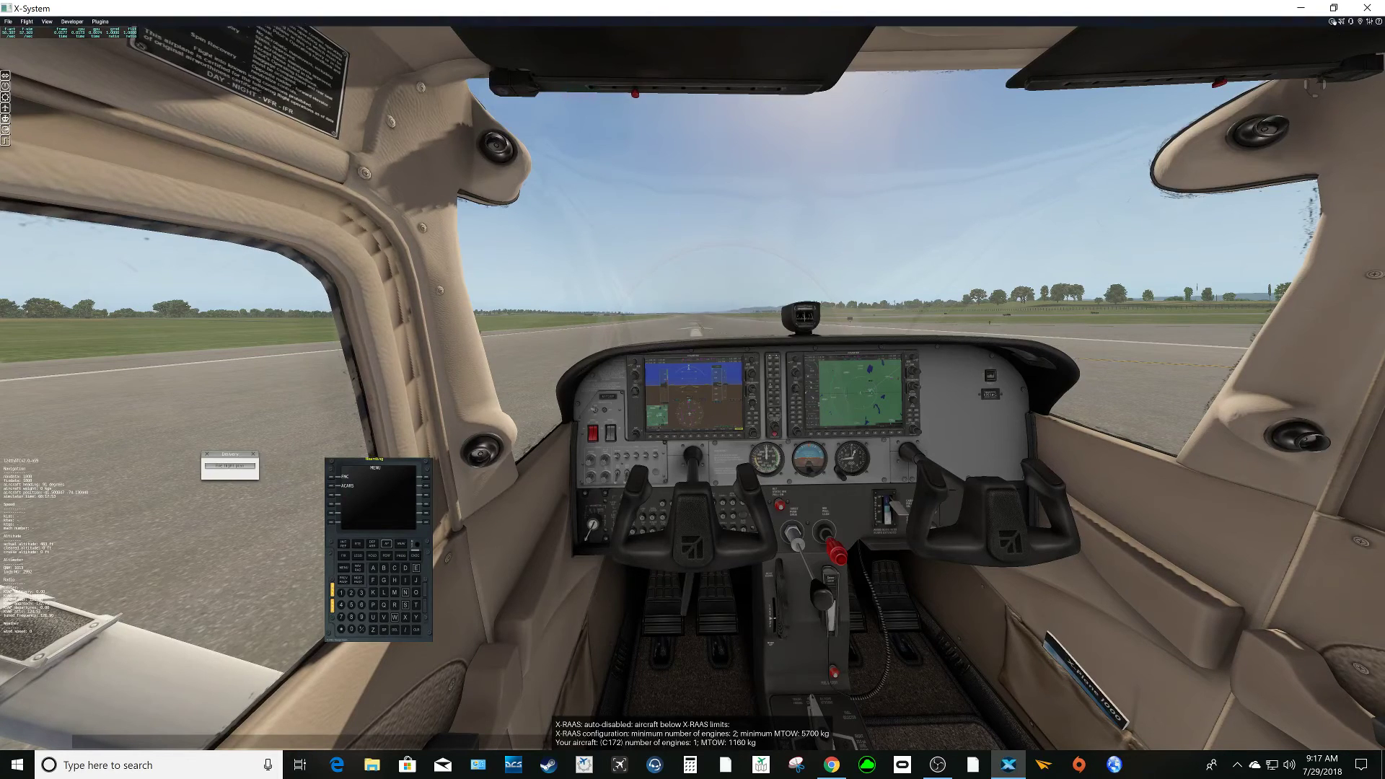